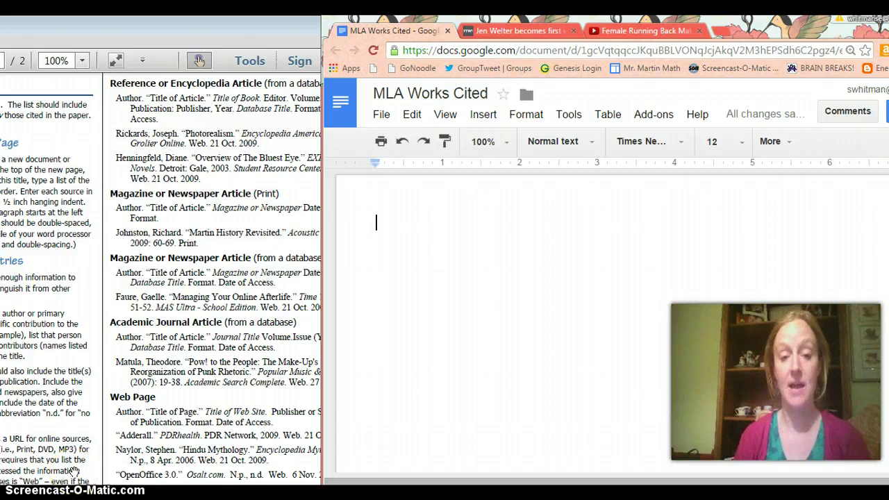
Type the heading 'Works Cited' and centre it on the line.
type("Works Cited")
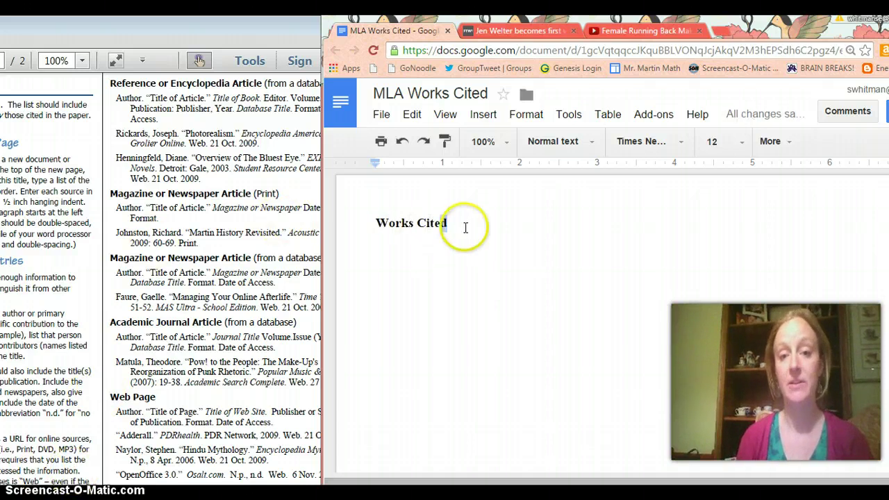
left_click_drag(465, 236, 357, 225)
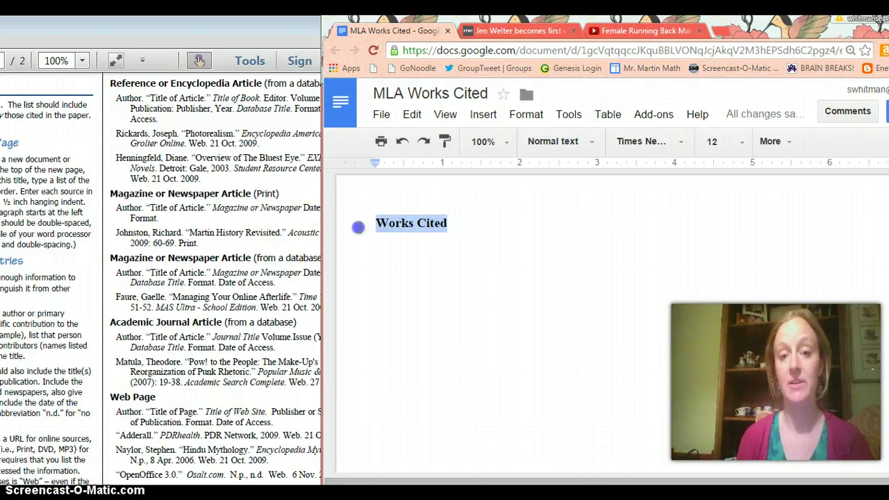
left_click(773, 141)
left_click(564, 171)
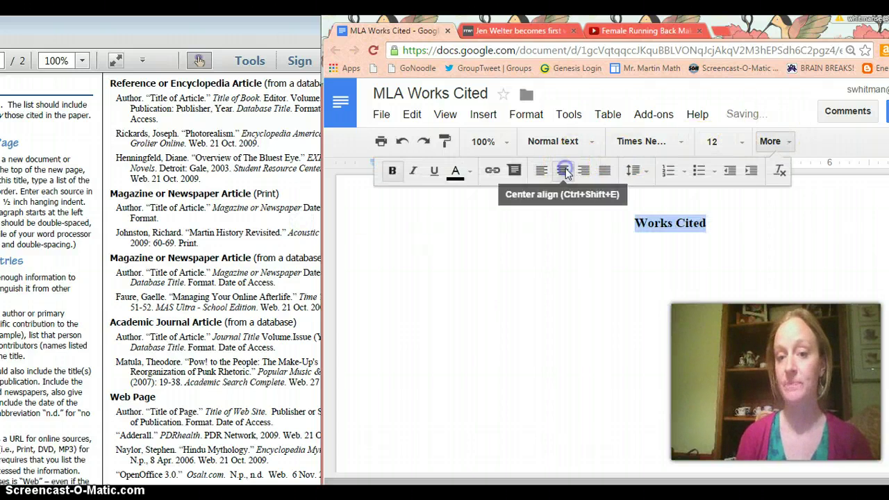
left_click(672, 226)
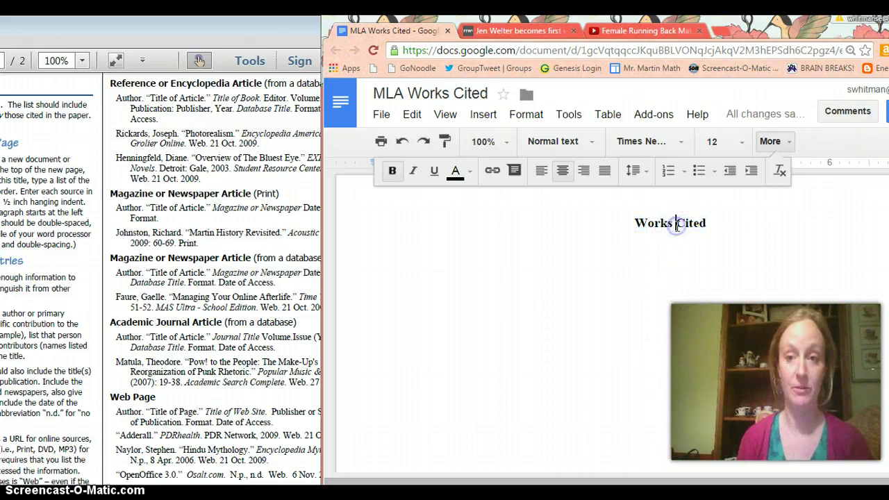
Try 'Bibliography' as the heading, then change it back to 'Works Cited'.
left_click_drag(732, 226, 632, 223)
type("Bibliograph")
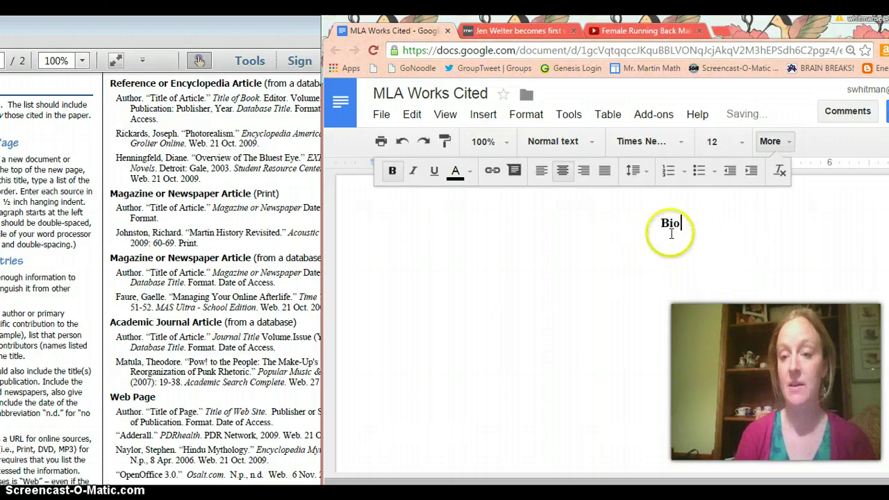
type("y")
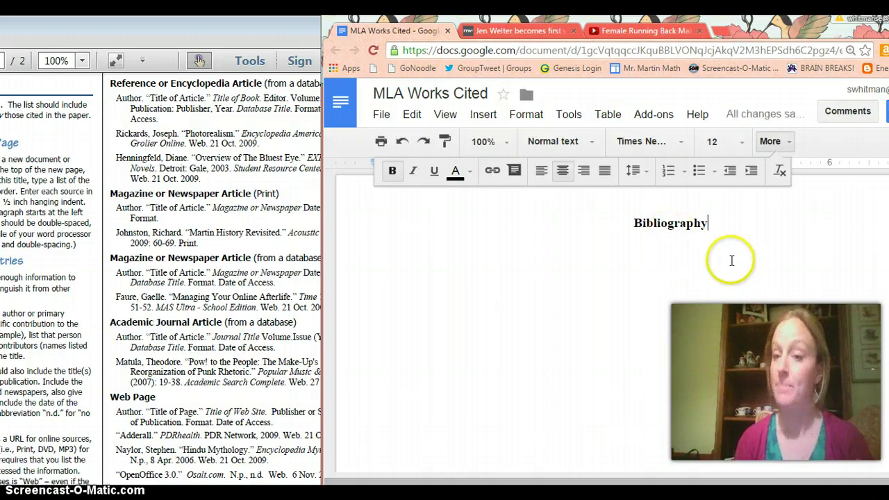
double_click(678, 224)
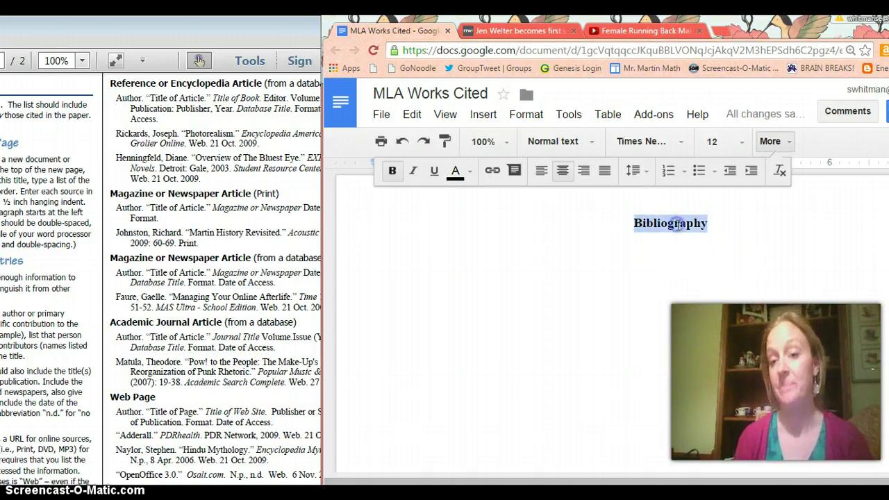
type("Works Cited")
Select the whole Works Cited heading and make it bold.
double_click(677, 224)
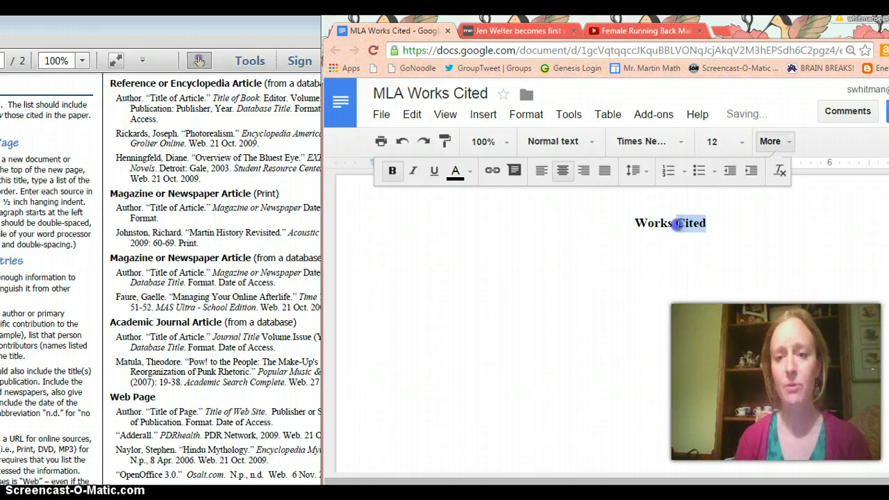
left_click(677, 225)
left_click(660, 224)
double_click(660, 224)
left_click(660, 225)
double_click(661, 225)
left_click(661, 224)
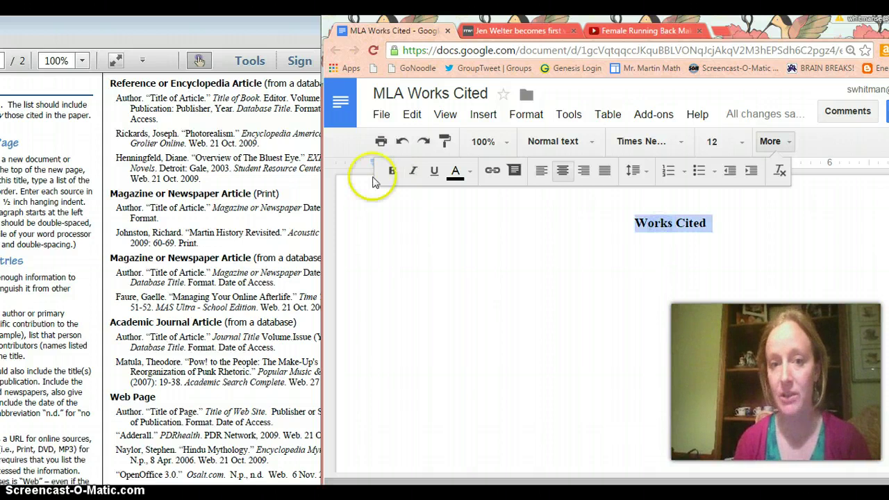
left_click(393, 172)
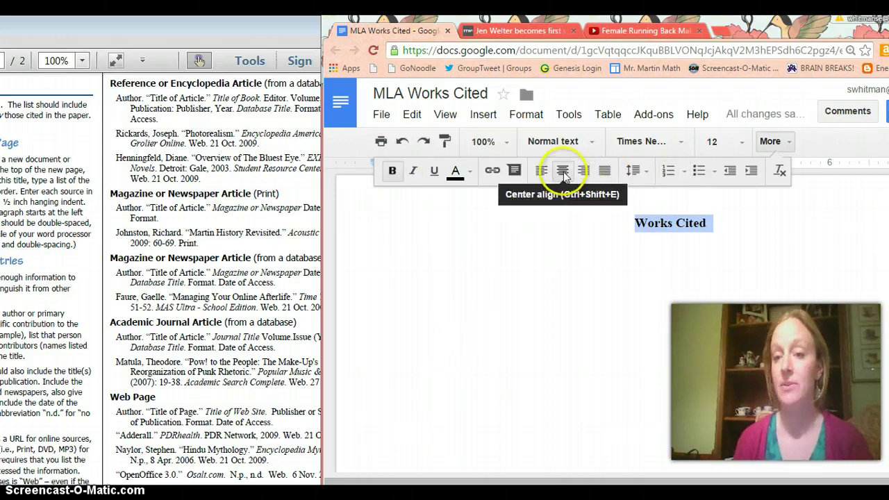
Change the heading font to Creepster.
left_click(631, 141)
scroll(666, 366, "down", 5)
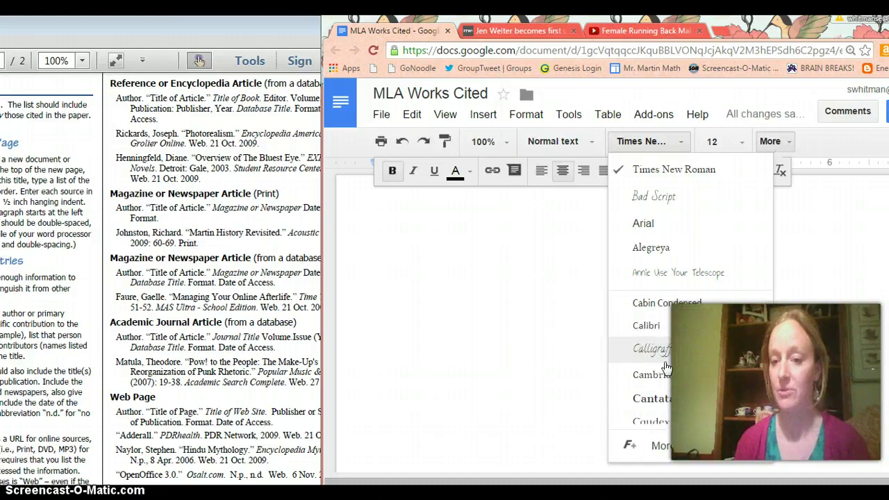
scroll(666, 367, "down", 5)
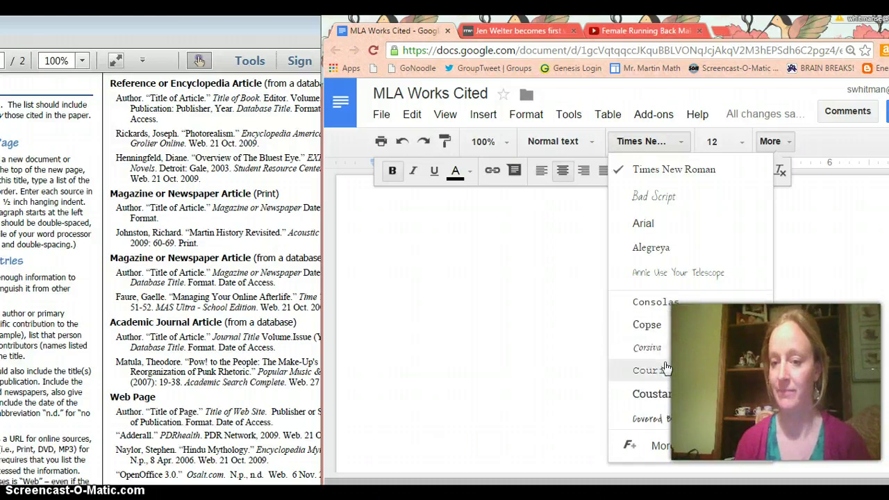
left_click(665, 325)
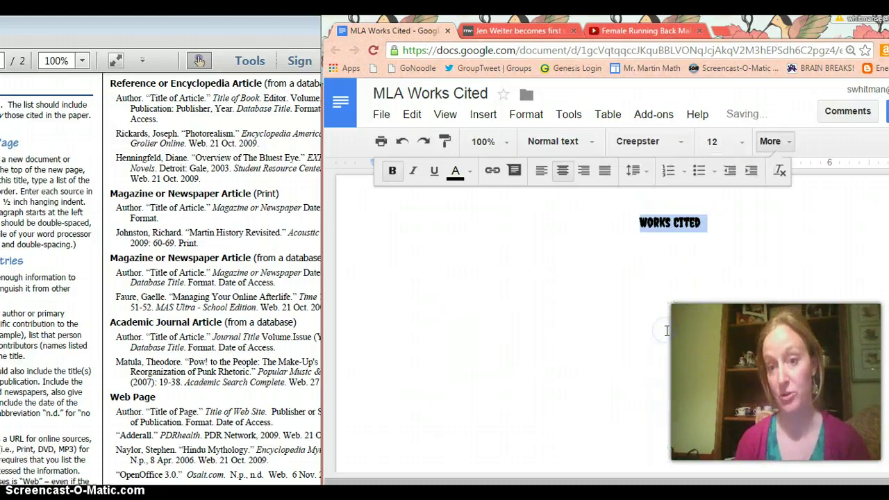
Switch the Works Cited heading back to Times New Roman.
left_click(754, 223)
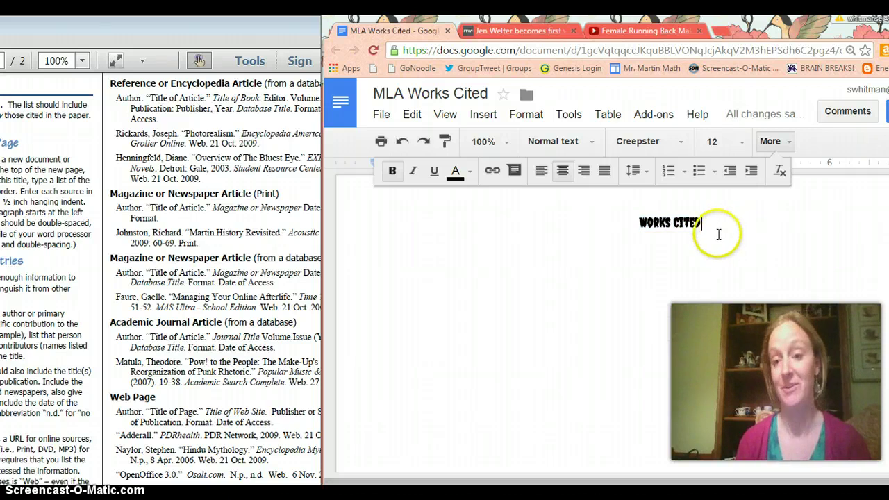
left_click_drag(719, 231, 630, 223)
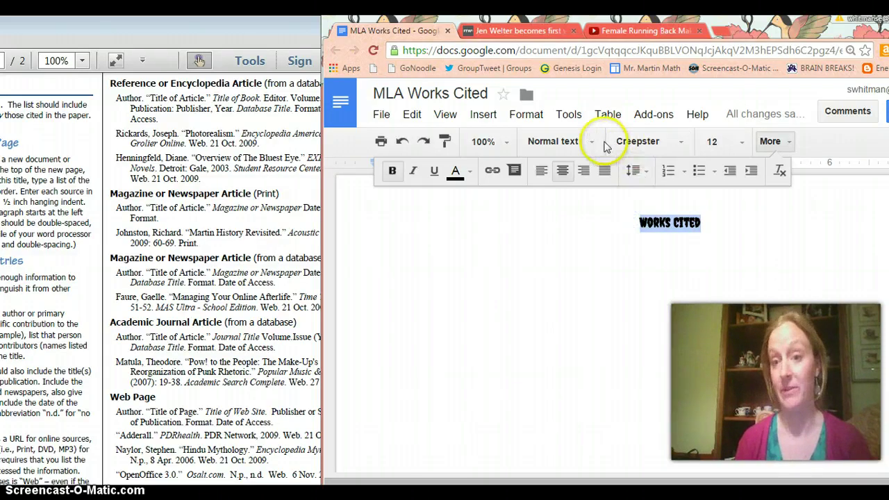
left_click(648, 143)
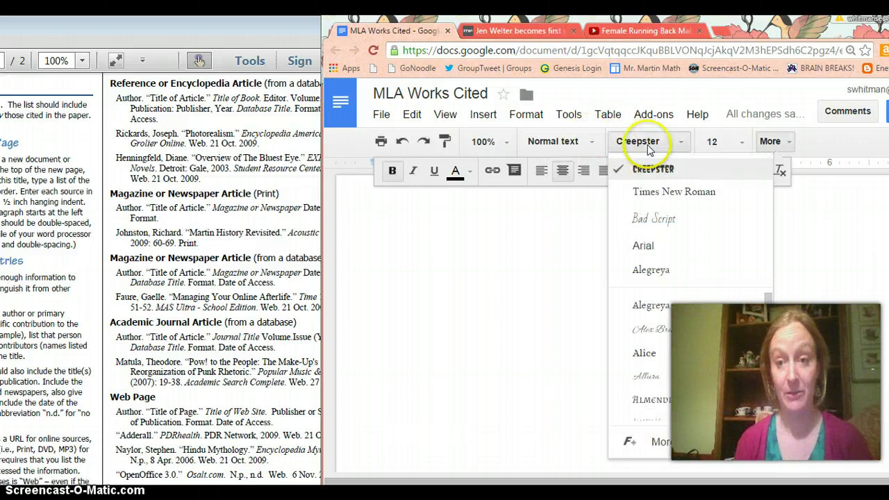
left_click(645, 194)
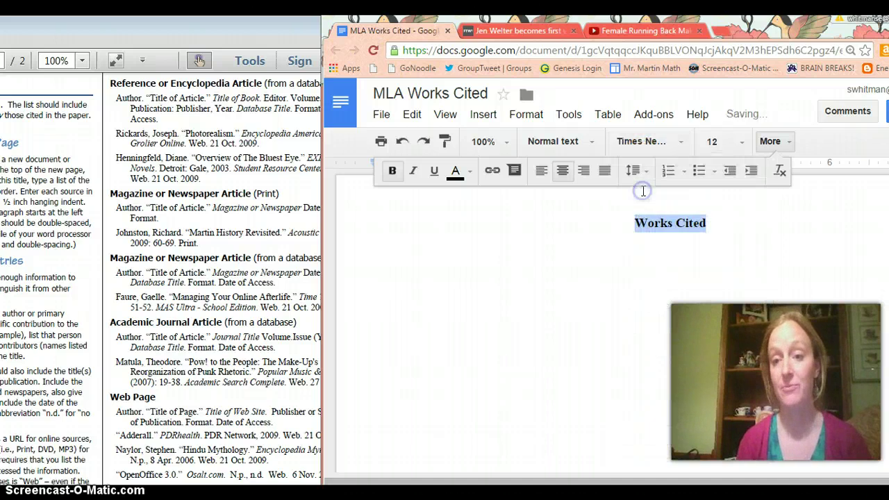
Add a new left-aligned empty line below the heading.
left_click(732, 231)
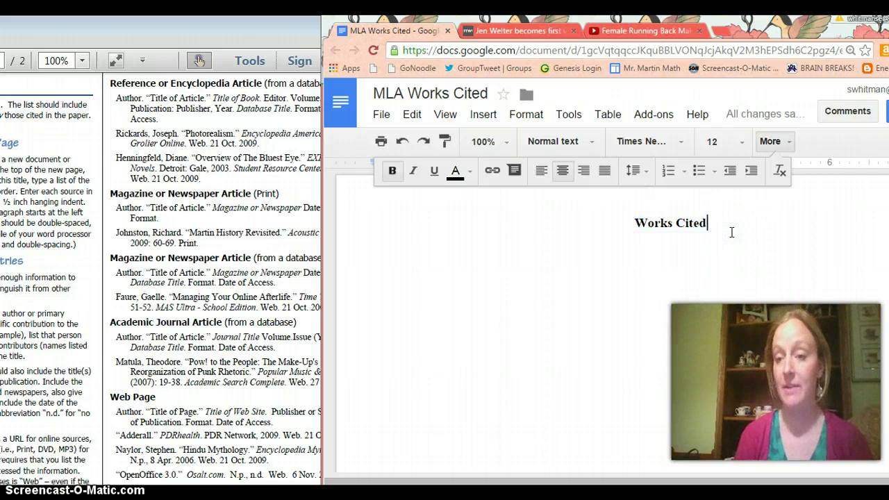
key("Return")
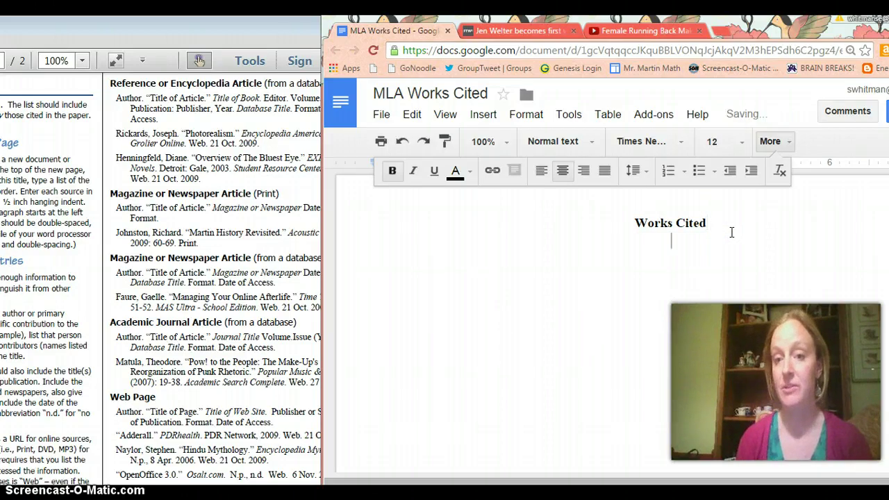
left_click(542, 172)
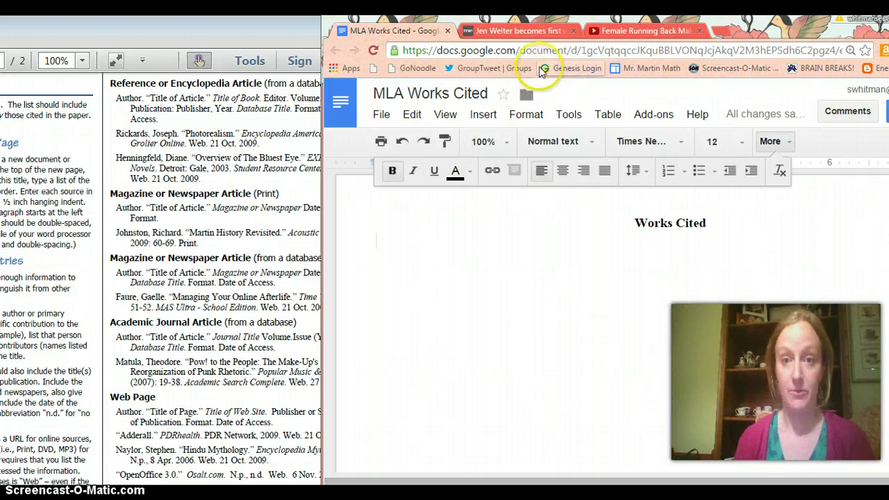
Read through the USA Today football article, then bring the MLA citation guide PDF forward.
left_click(518, 31)
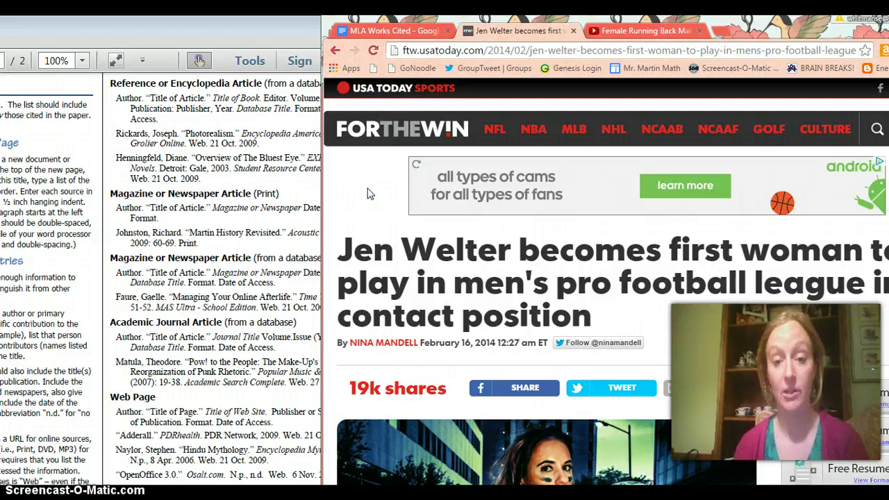
scroll(370, 194, "down", 8)
scroll(371, 198, "down", 5)
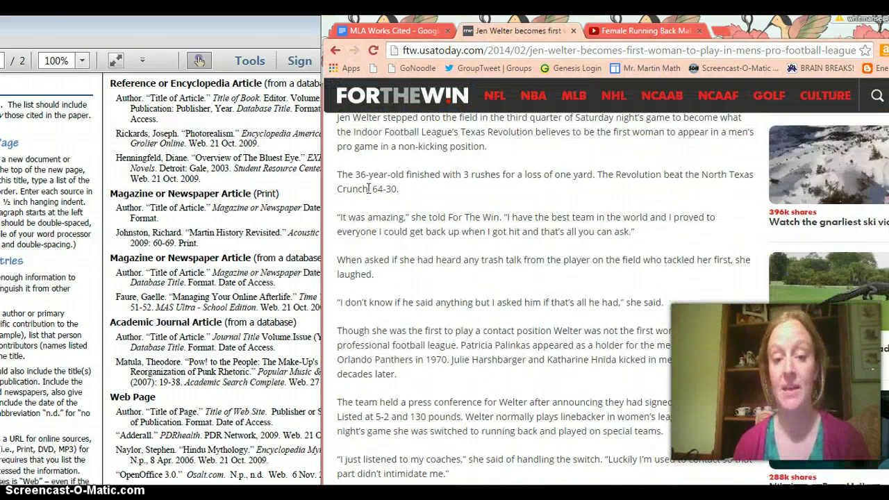
scroll(371, 198, "down", 4)
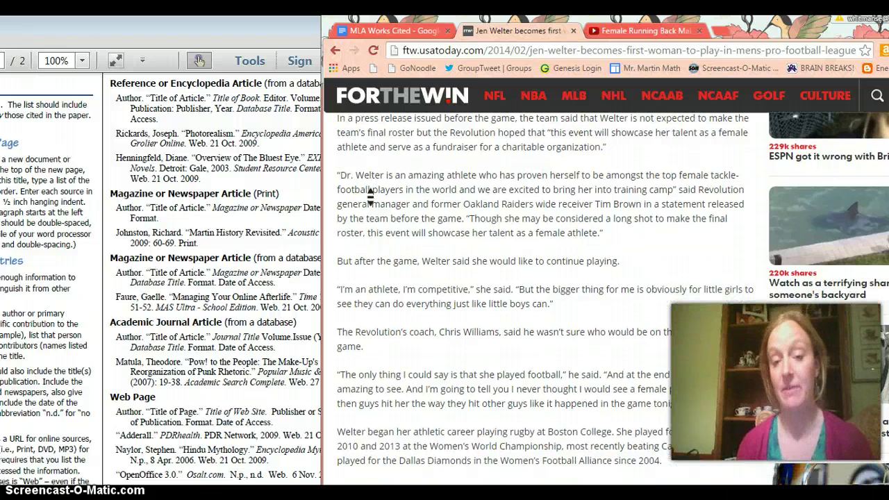
scroll(371, 196, "up", 15)
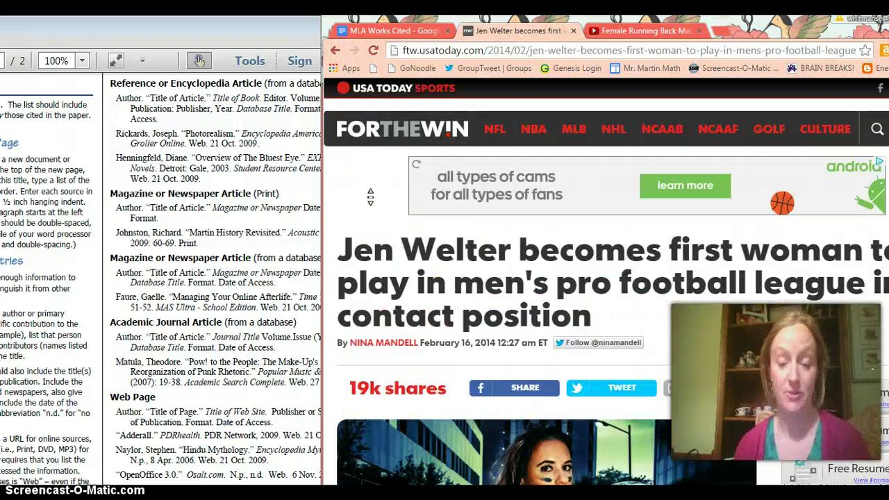
left_click(381, 188)
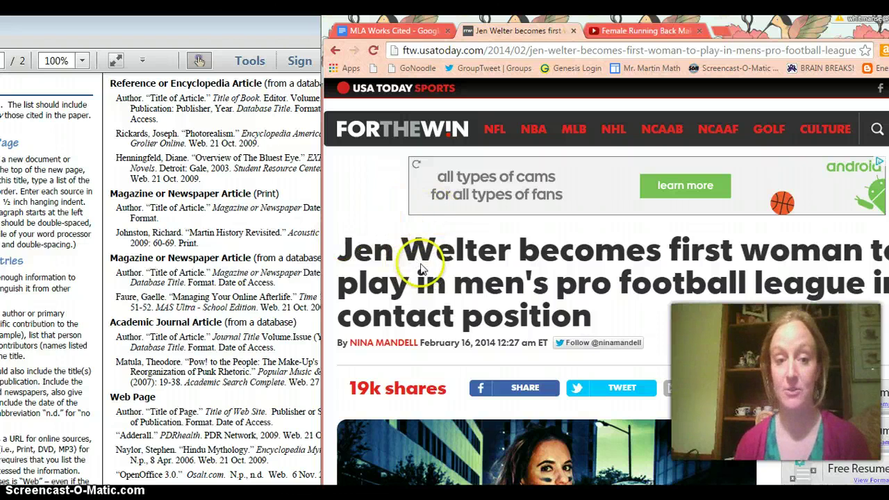
left_click(174, 245)
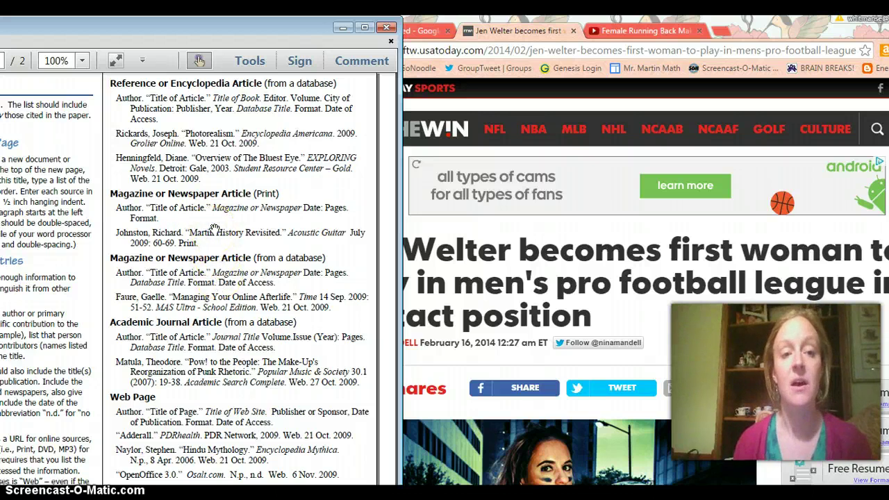
Pan the MLA guide to the Magazine or Newspaper Article examples, then bring the article window forward.
scroll(218, 203, "up", 2)
scroll(258, 207, "left", 2)
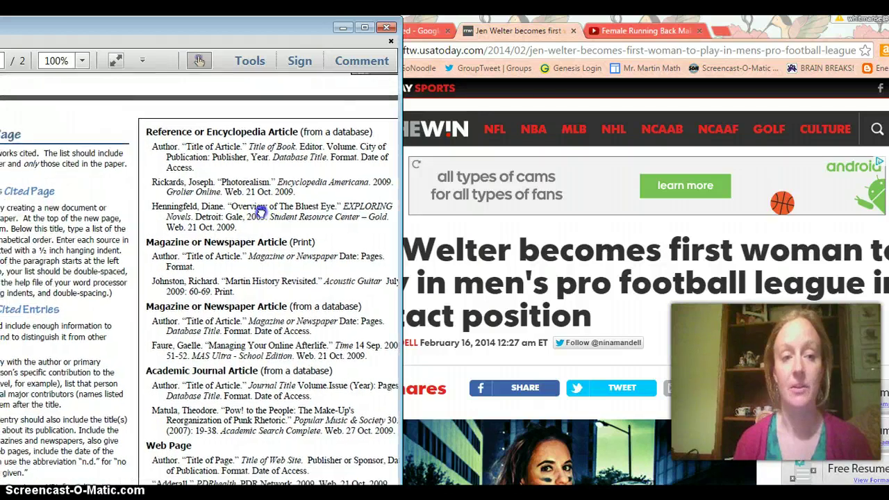
left_click_drag(297, 209, 239, 195)
left_click_drag(227, 282, 224, 182)
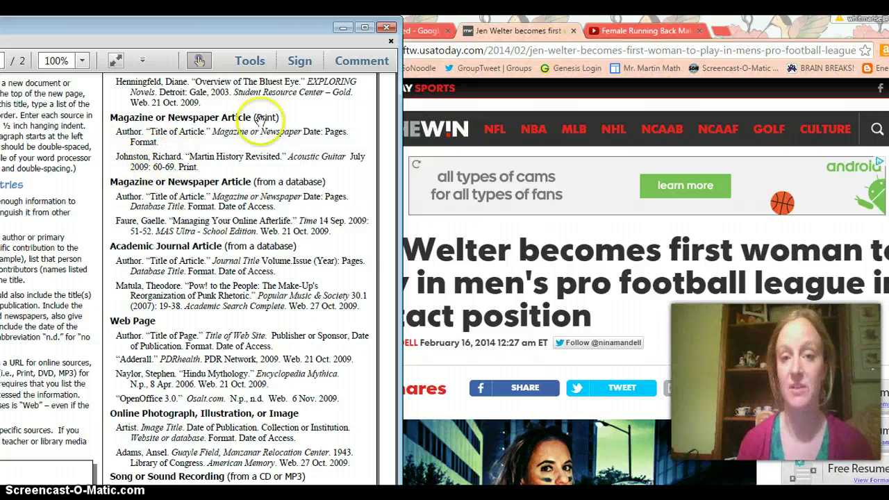
left_click(498, 31)
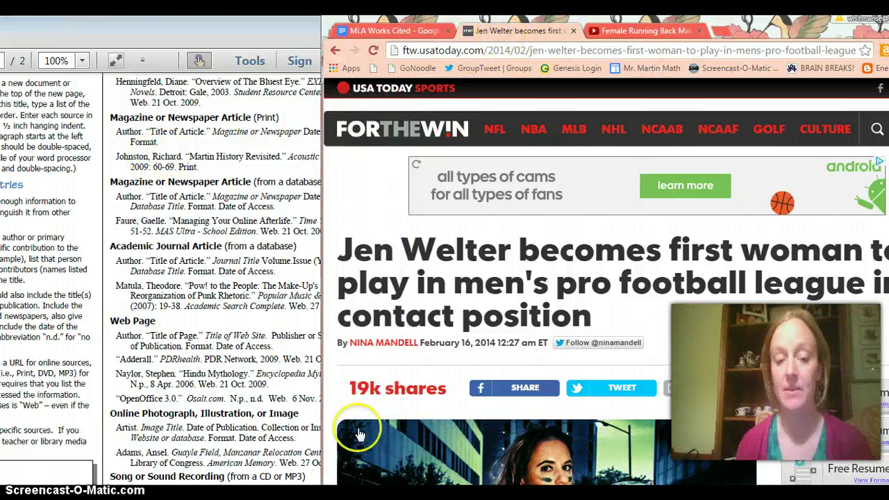
Type the article author's name, surname first, below the heading in unbolded text.
left_click(371, 32)
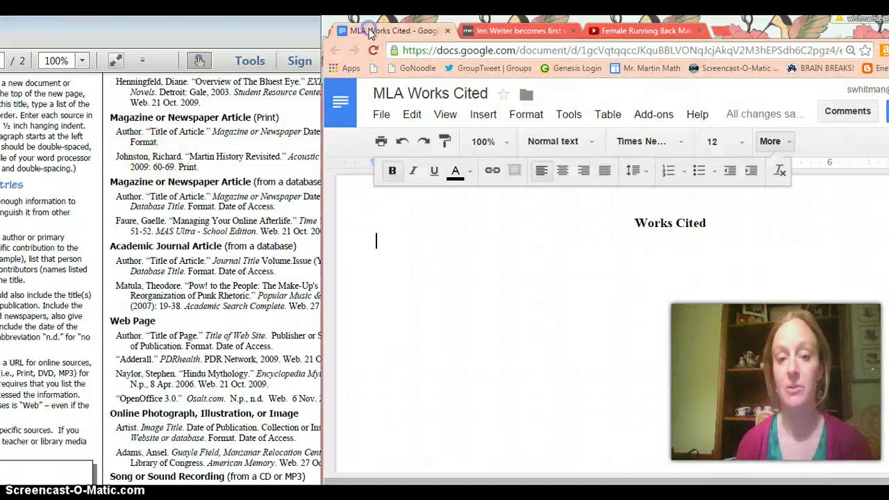
left_click(438, 233)
type("M")
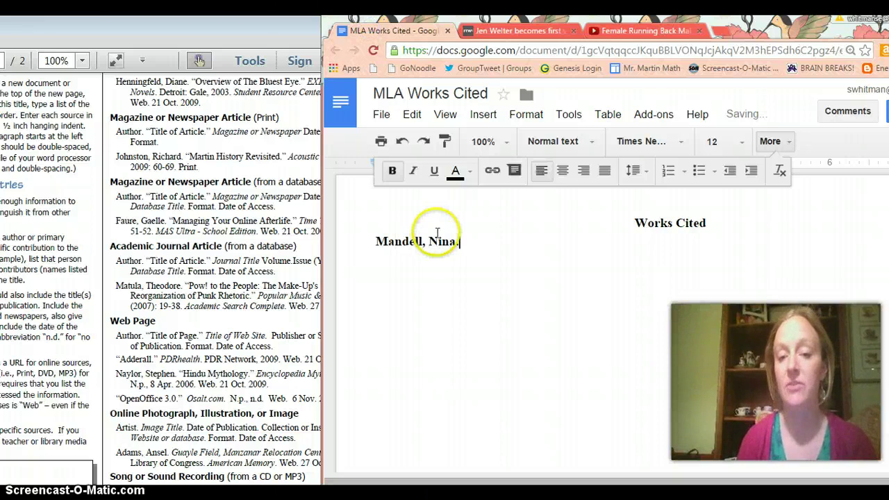
type("andell, Nina.")
triple_click(408, 240)
left_click(392, 171)
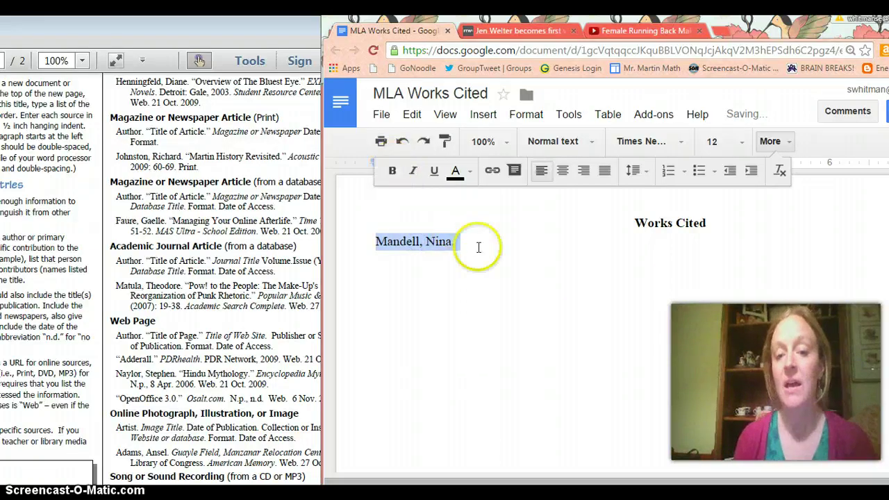
left_click(479, 248)
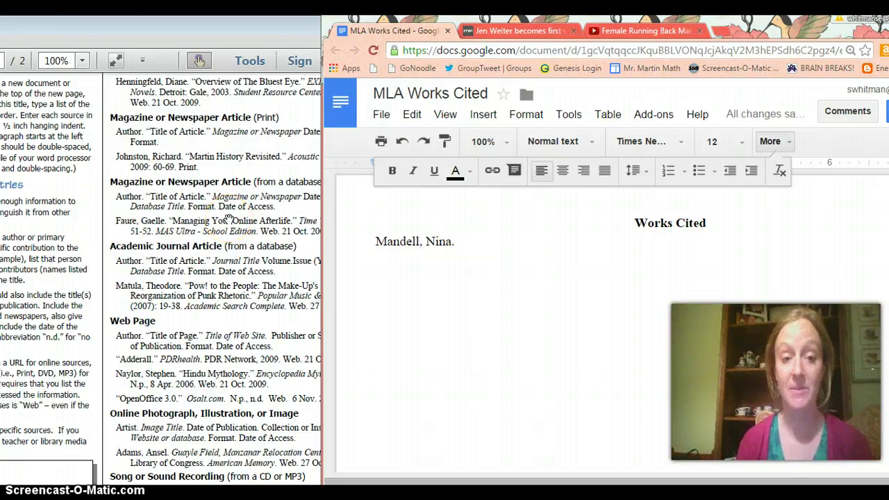
Consult the MLA citation guide, then return to the Works Cited document.
left_click(234, 225)
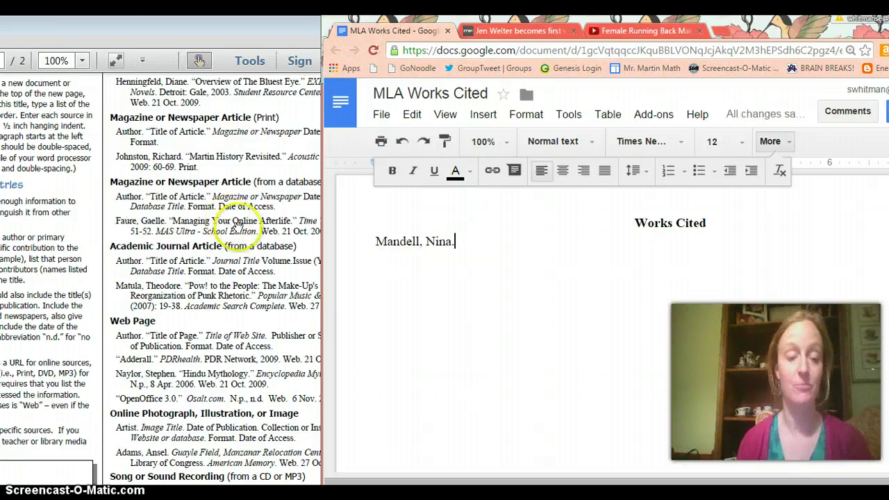
left_click(188, 221)
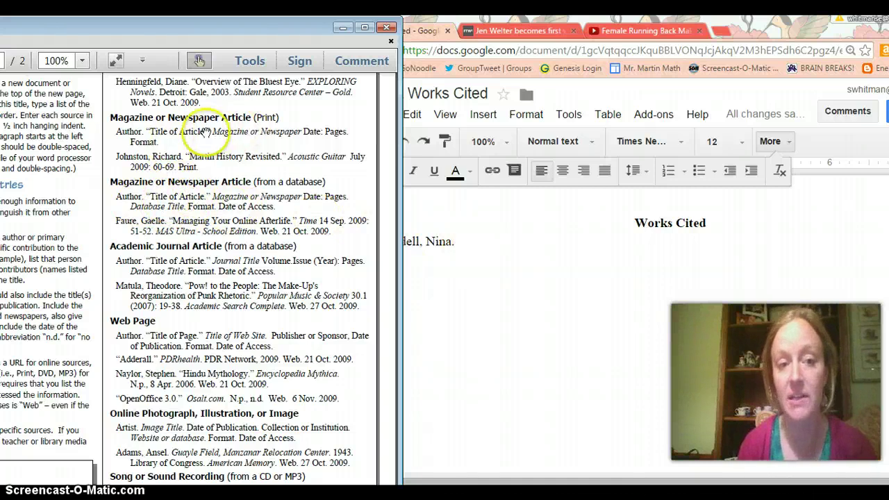
left_click(472, 264)
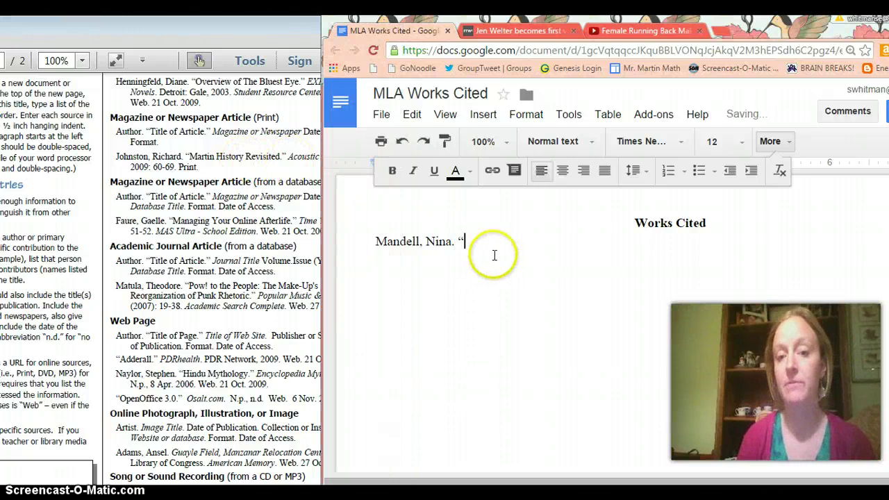
Type the article headline after the opening quote, checking it against the USA Today article.
left_click(504, 37)
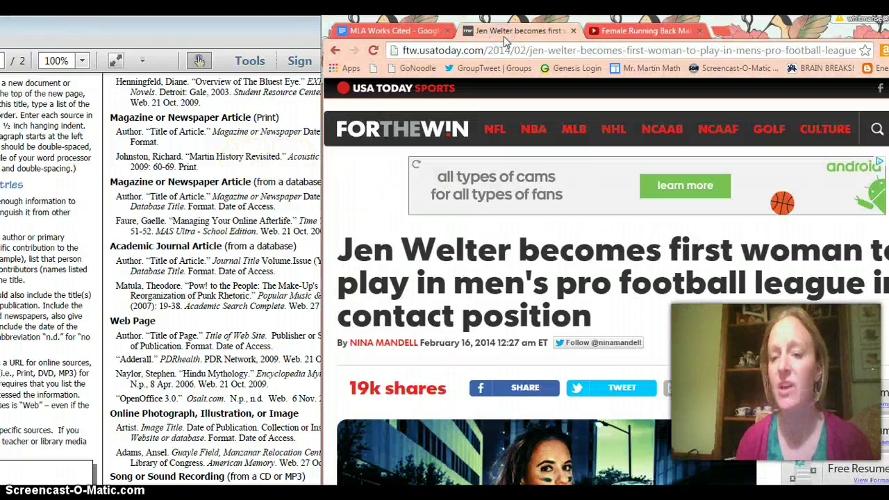
left_click(397, 30)
type("\"Je")
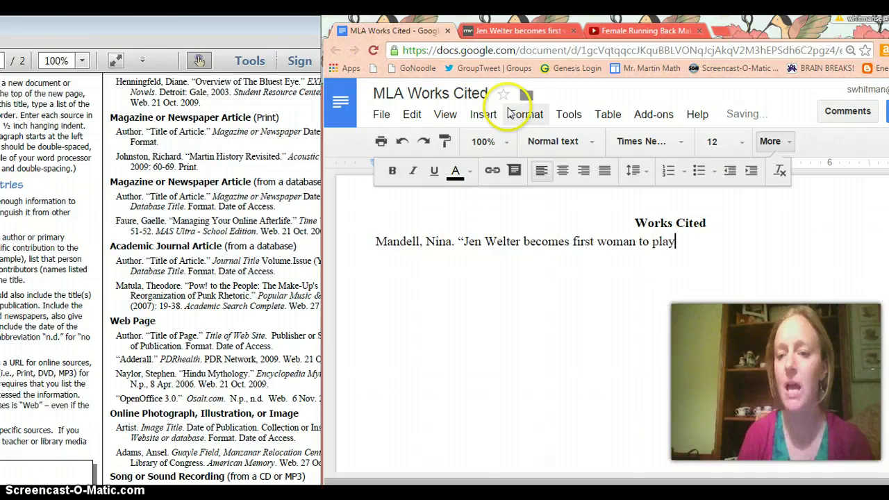
left_click(480, 35)
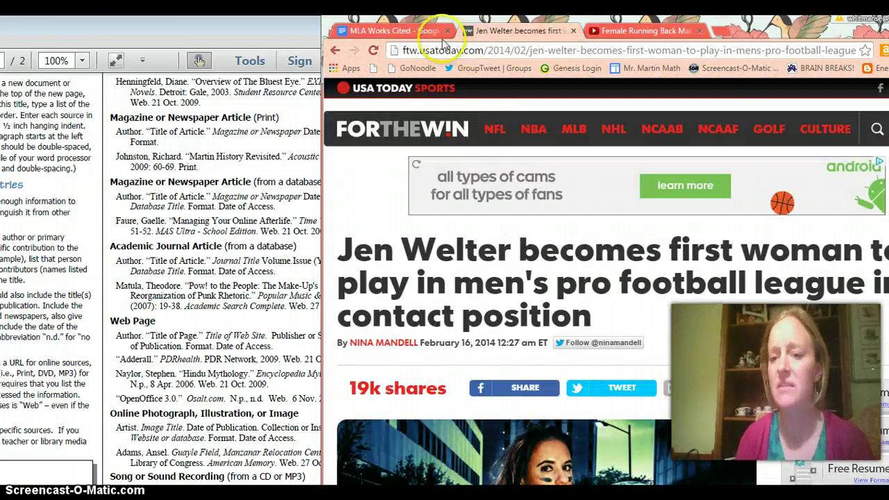
left_click(382, 32)
type("in")
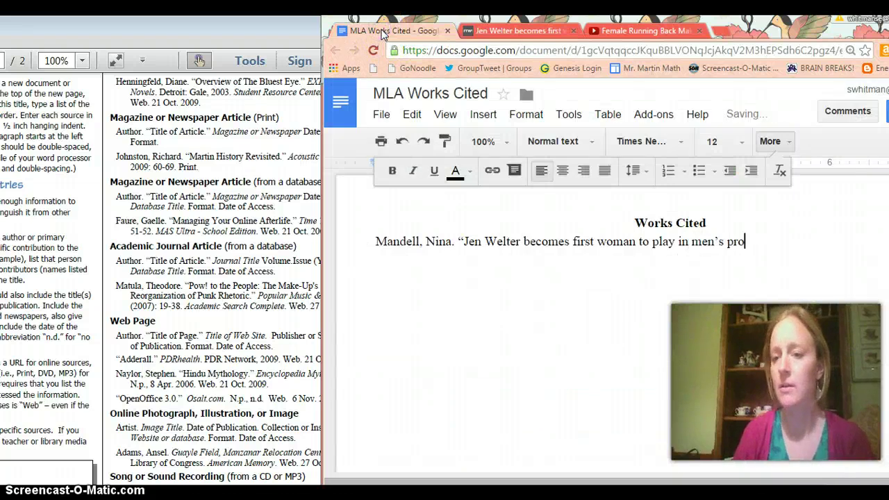
left_click(483, 32)
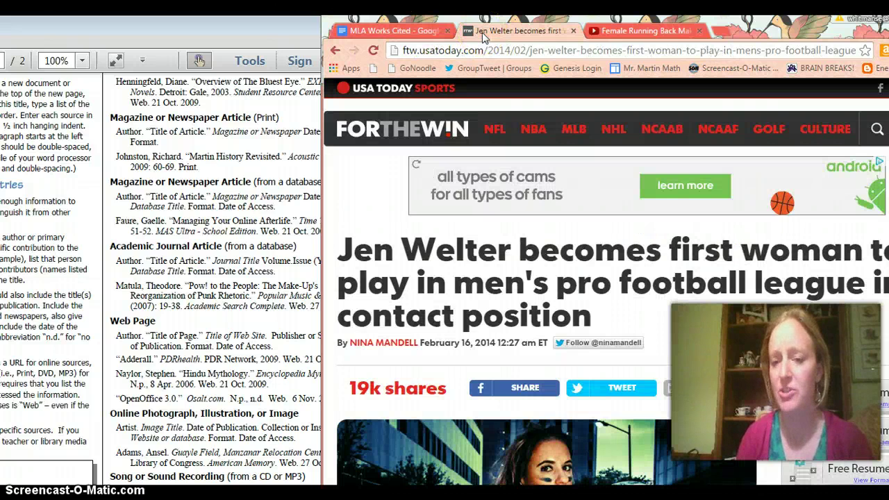
left_click(392, 32)
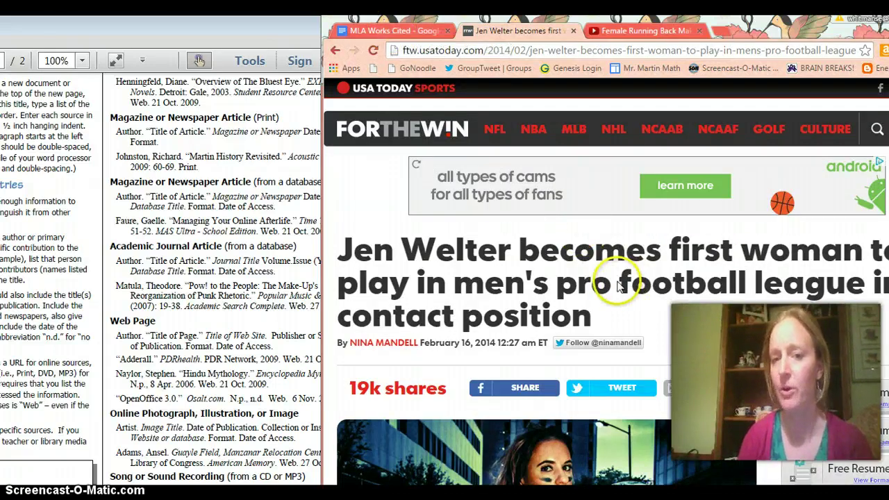
left_click(377, 34)
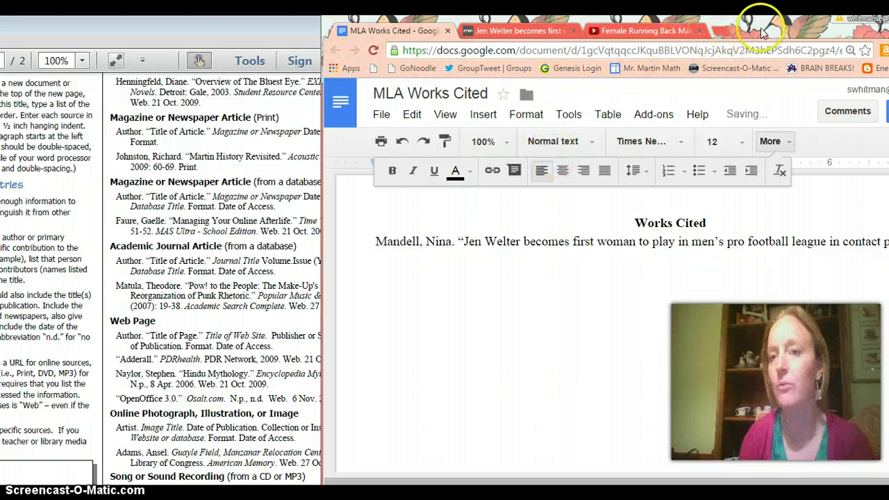
Add 'USA Today.' after the closing quote of the title and italicize it.
left_click_drag(761, 20, 679, 20)
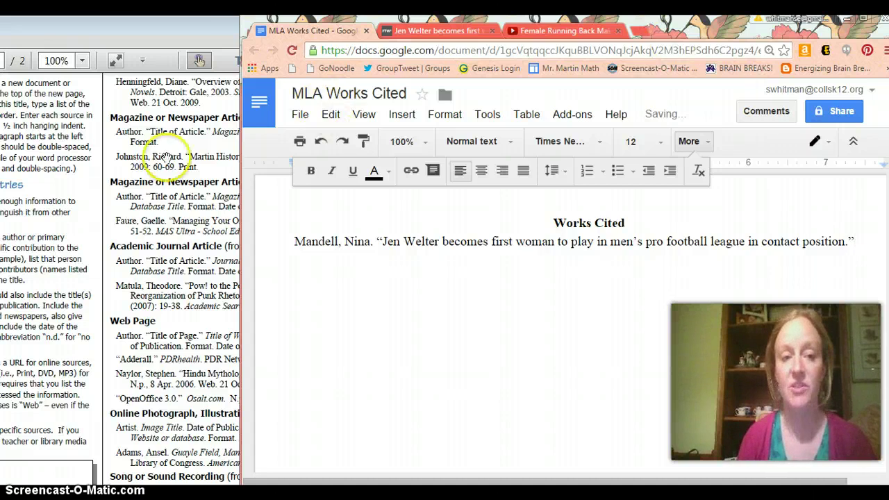
left_click(171, 193)
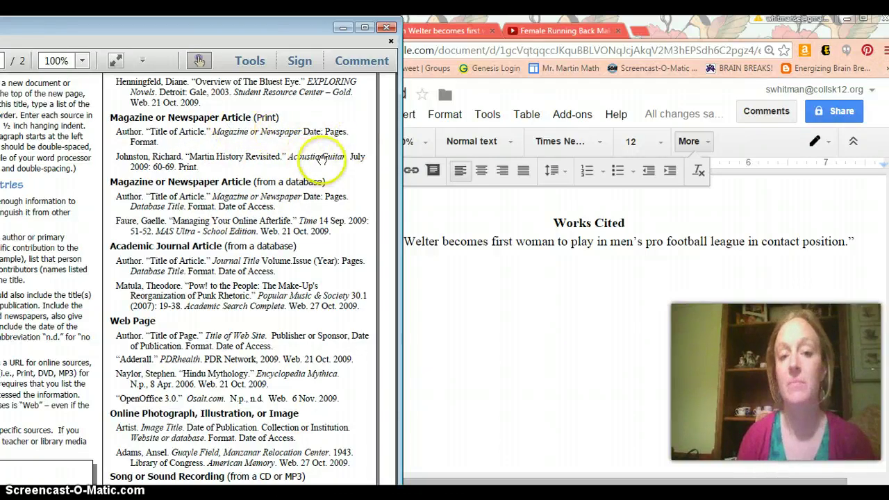
left_click(574, 223)
left_click(870, 243)
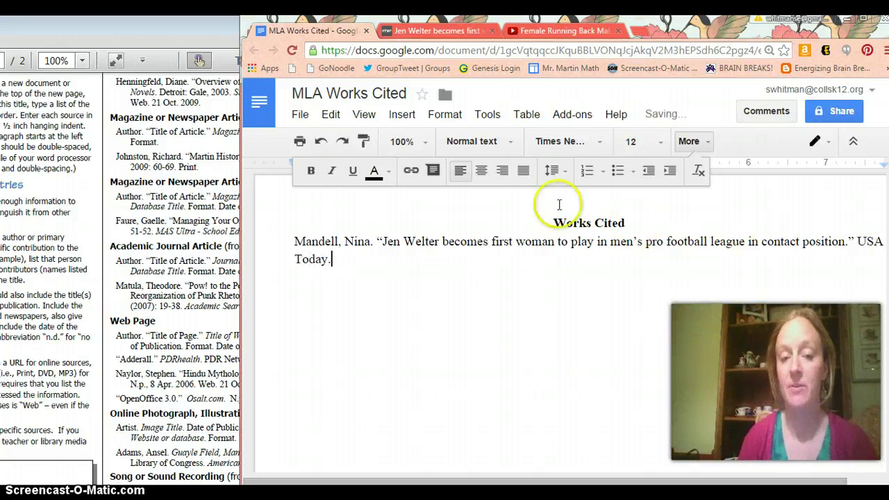
left_click_drag(857, 241, 339, 255)
key("ctrl+i")
left_click(347, 258)
Check the MLA guide, then reopen the USA Today article.
left_click(153, 170)
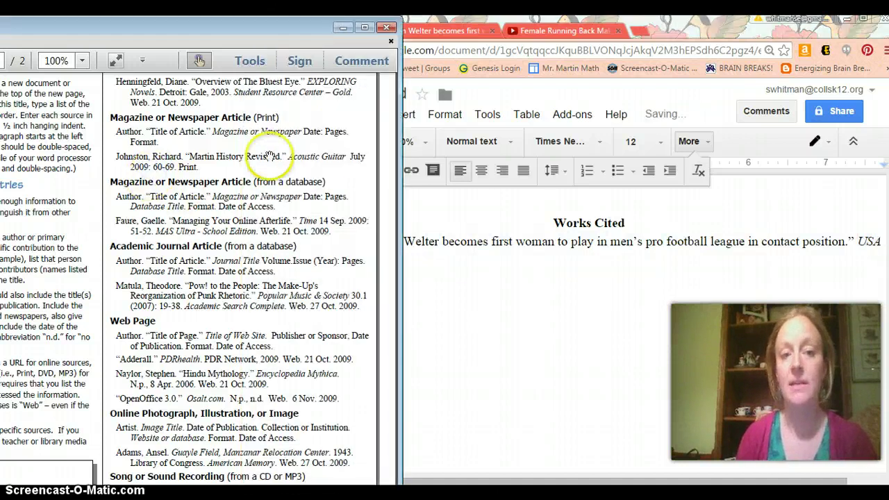
left_click(473, 271)
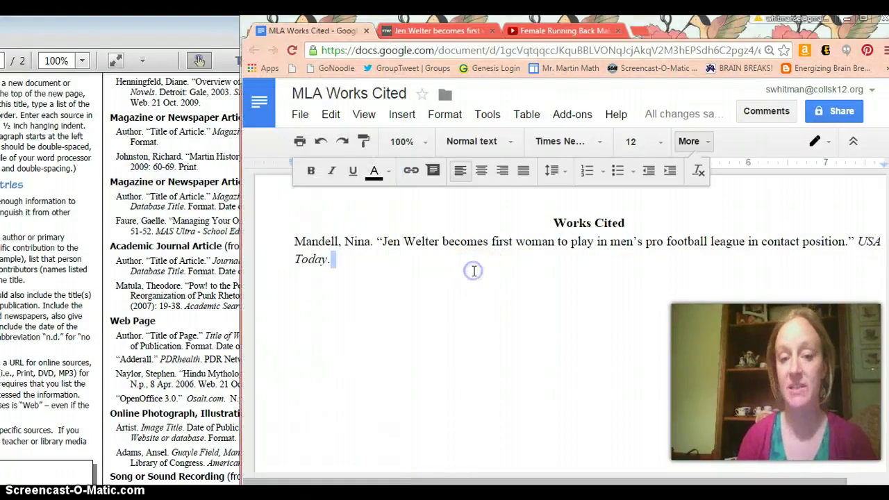
left_click(434, 31)
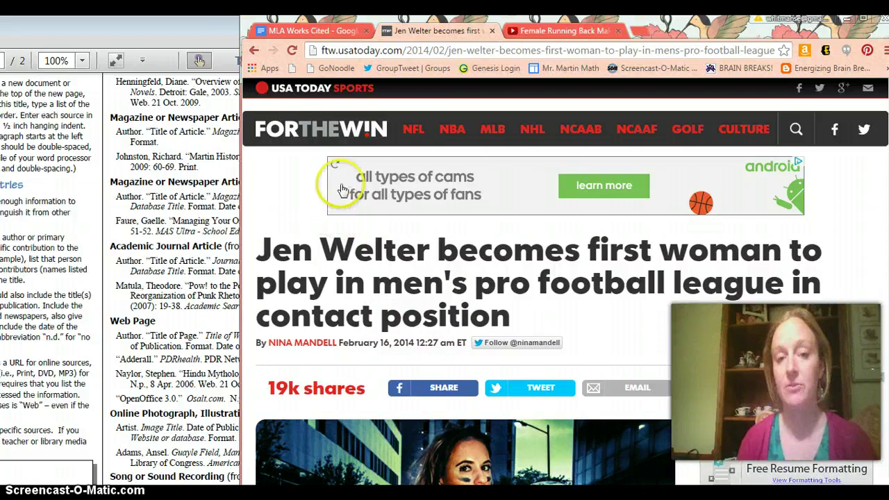
Enter the publication date 16 February 2014. after USA Today., correcting the day to 16.
left_click(296, 31)
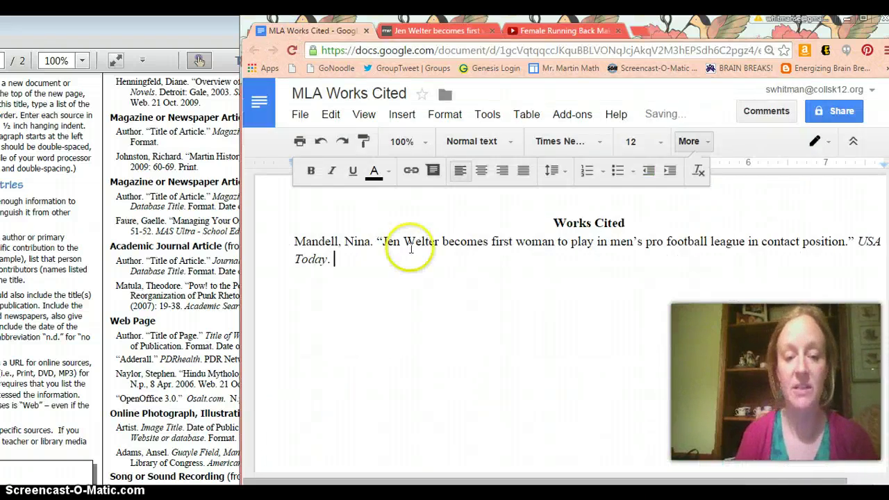
left_click(152, 289)
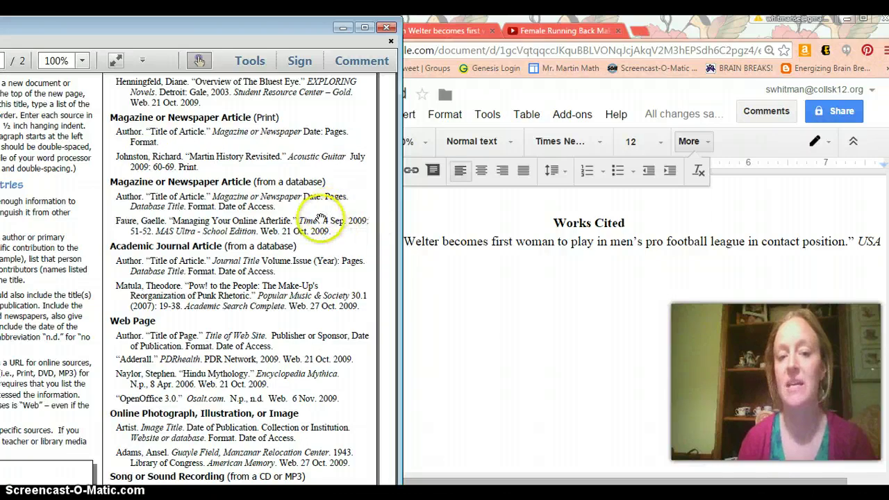
left_click(433, 256)
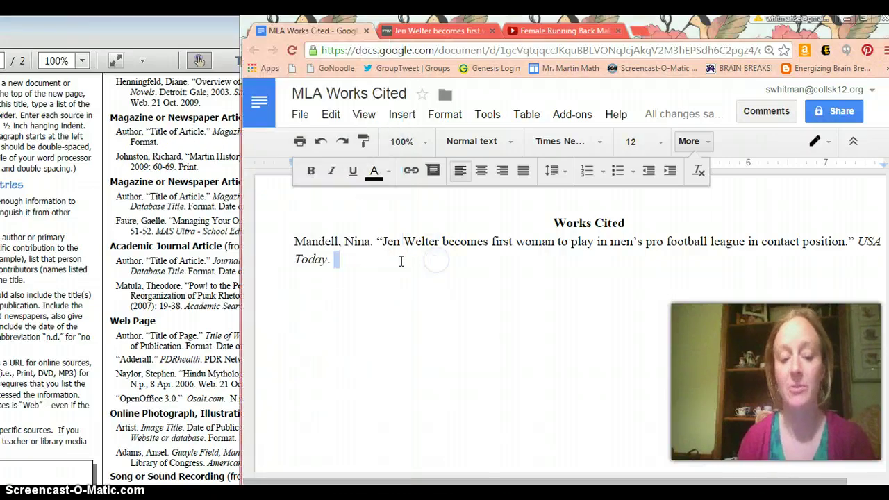
type("14 February")
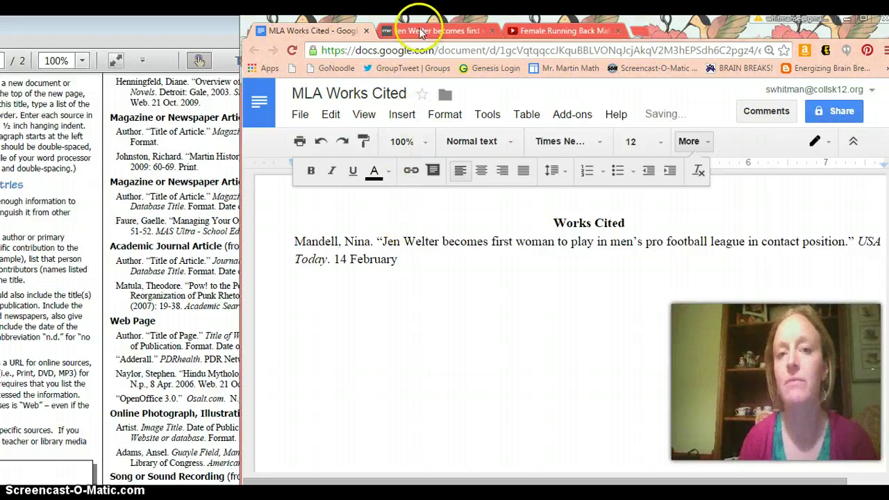
left_click(420, 32)
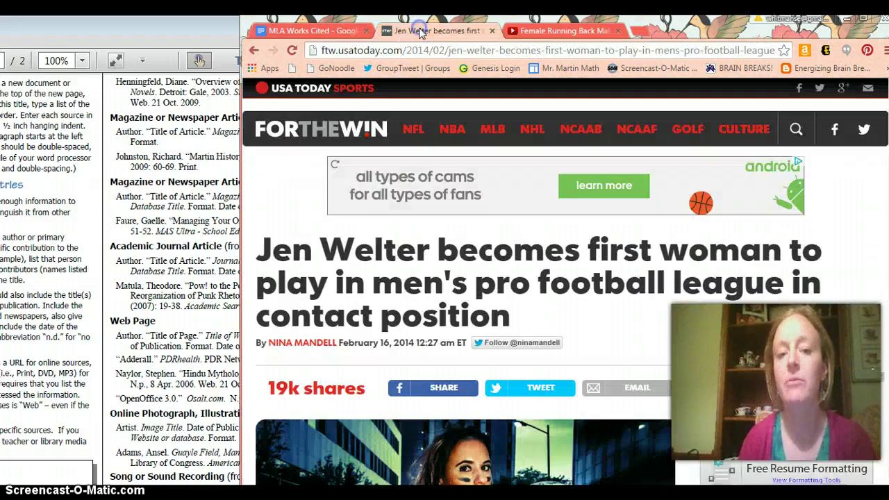
left_click(292, 30)
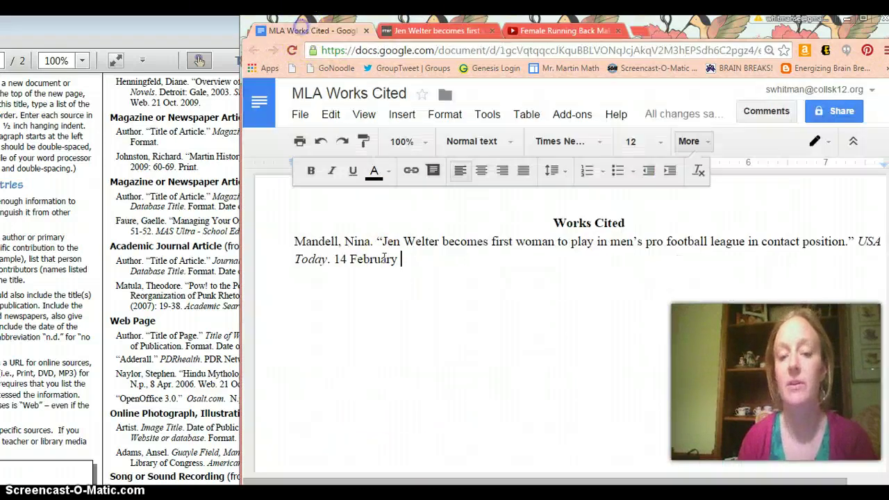
left_click(350, 258)
key("BackSpace")
key("BackSpace")
type("6")
left_click(657, 289)
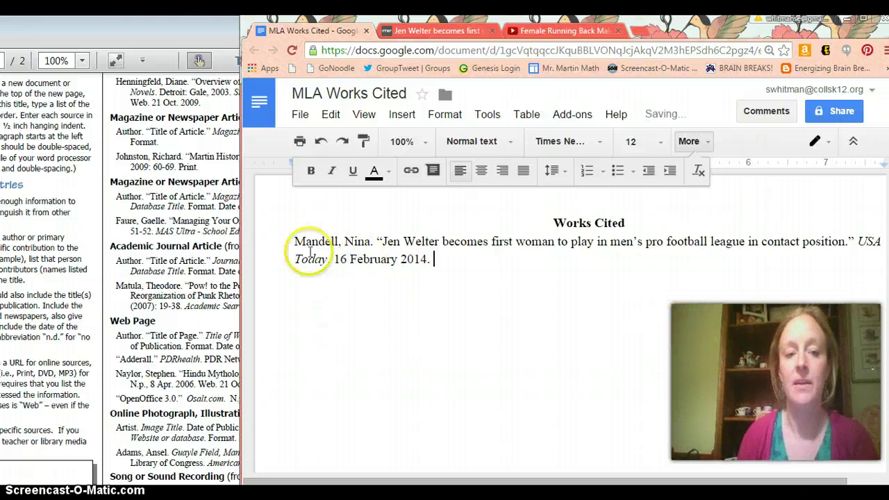
Add the medium 'Online.' after the date, following the MLA newspaper article format.
left_click(220, 229)
left_click(328, 229)
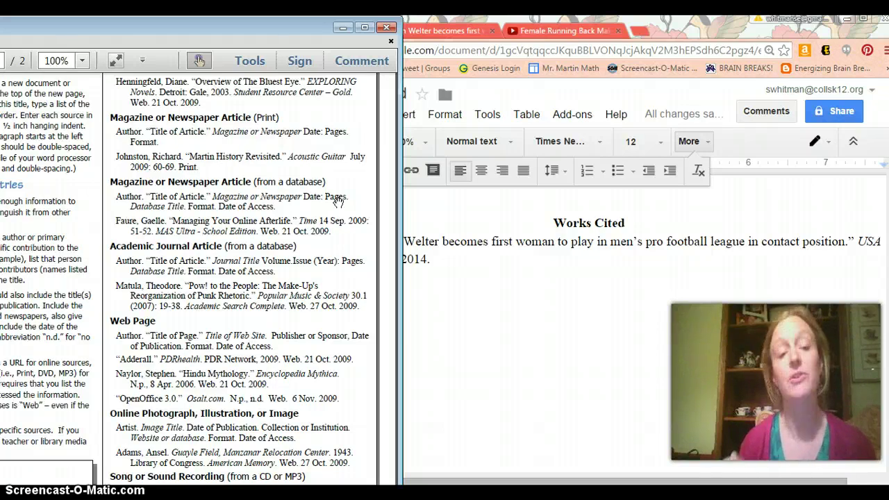
left_click(475, 259)
left_click(462, 275)
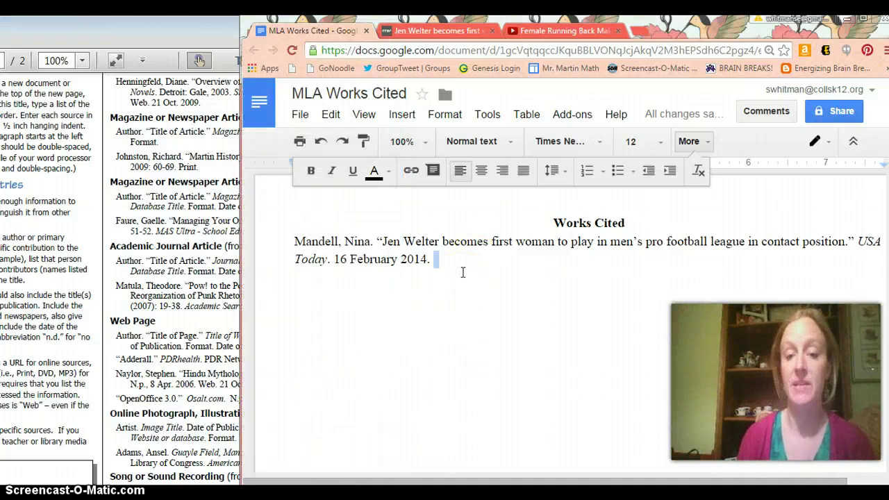
type("O")
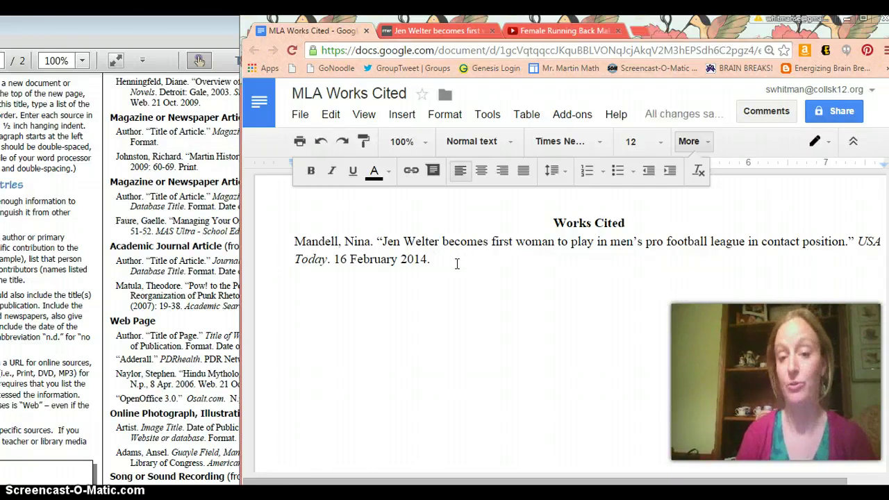
type("Pr")
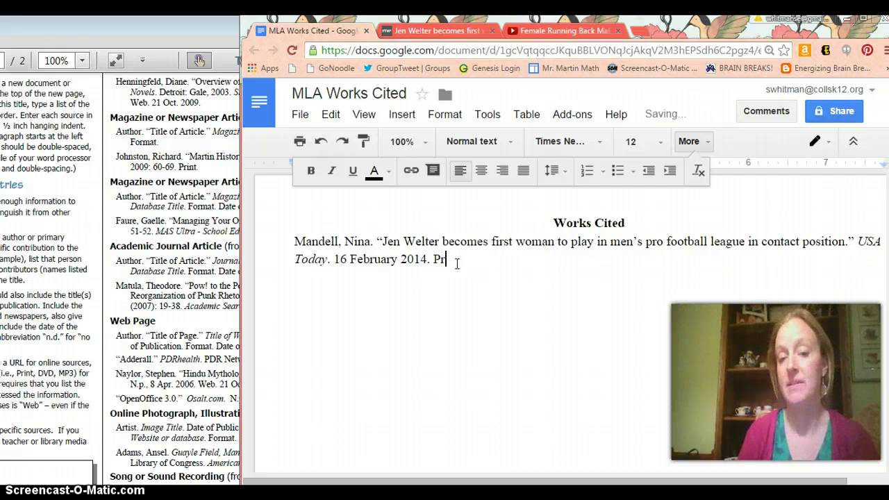
left_click(618, 374)
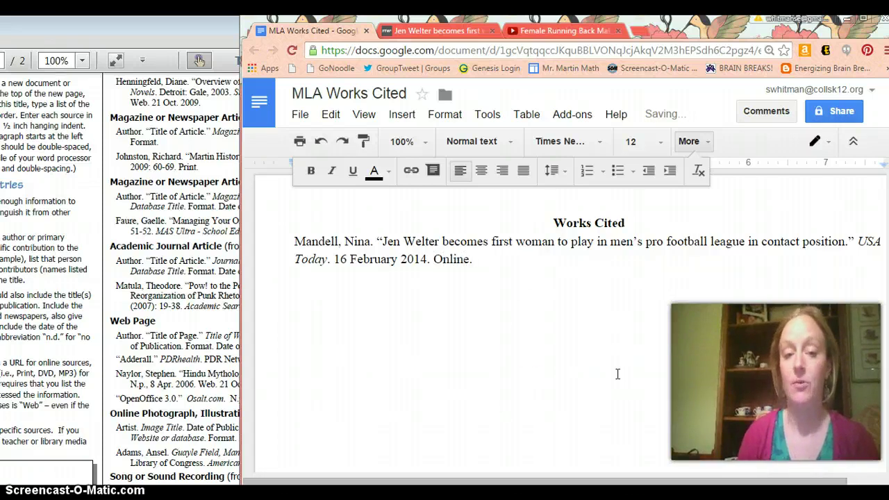
Indent the citation's second line with a Tab before 'Today'.
left_click(292, 258)
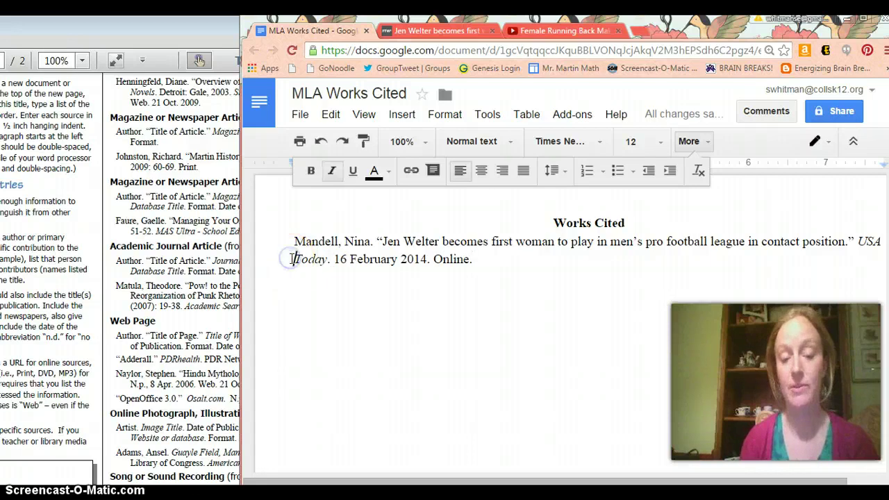
left_click(306, 256)
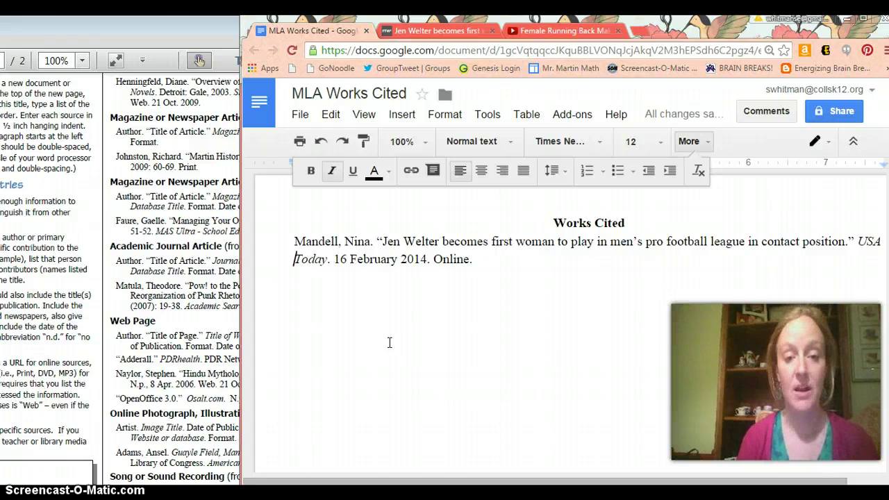
left_click(293, 258)
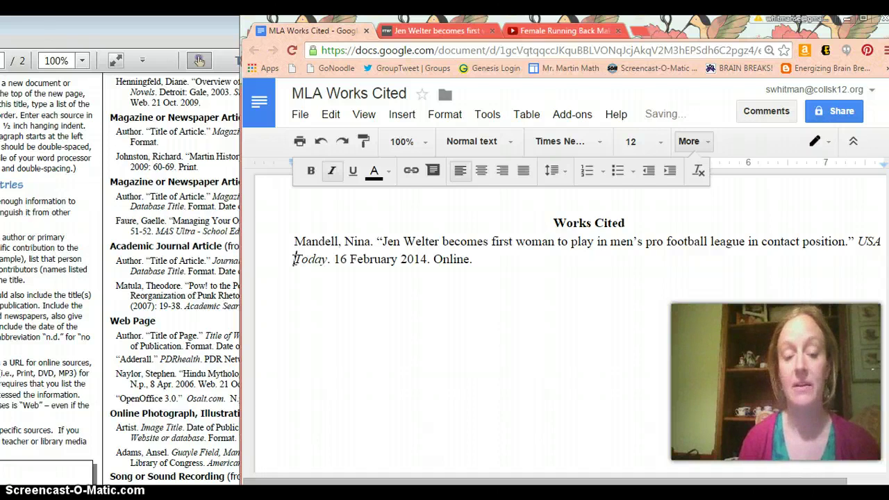
key("Tab")
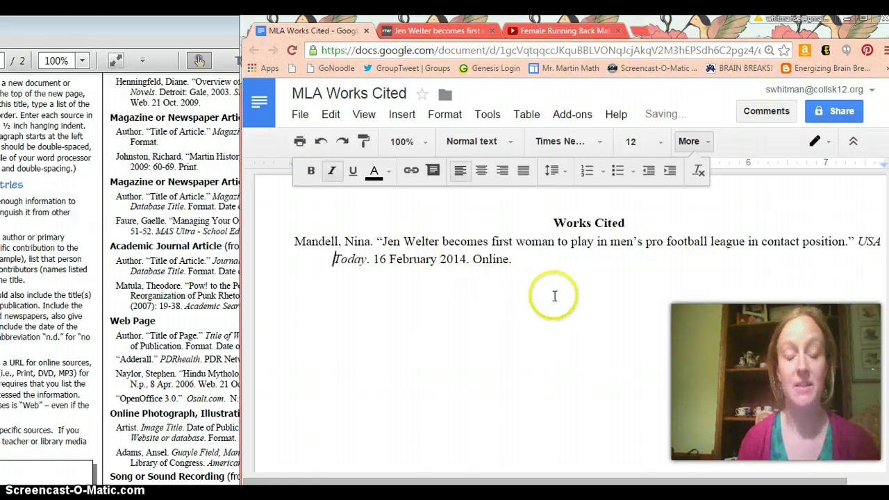
Insert a blank line below the Works Cited heading.
left_click(649, 223)
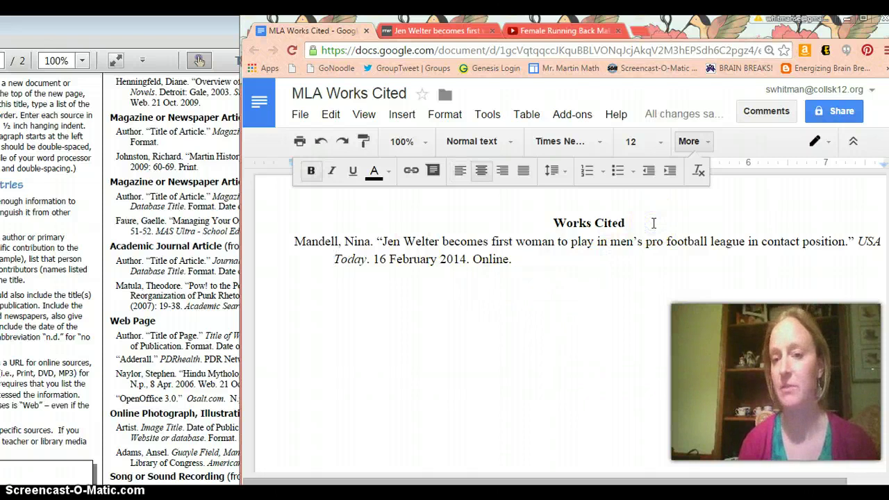
key("Return")
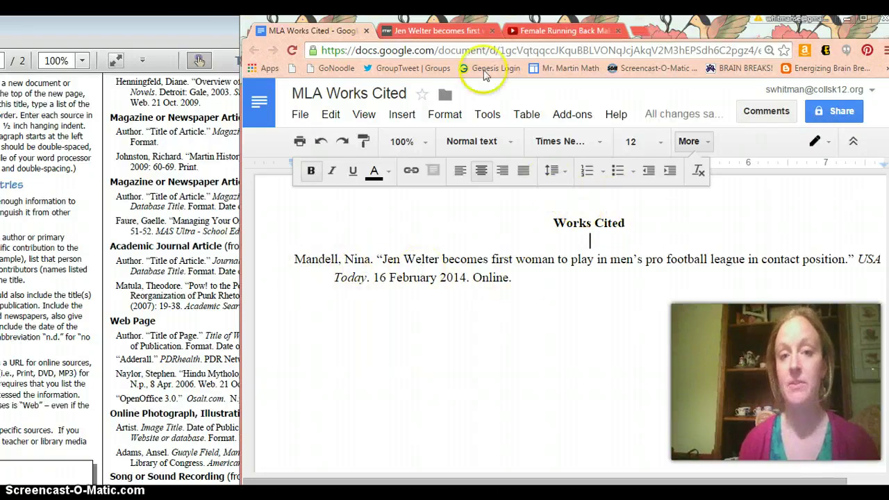
left_click(414, 31)
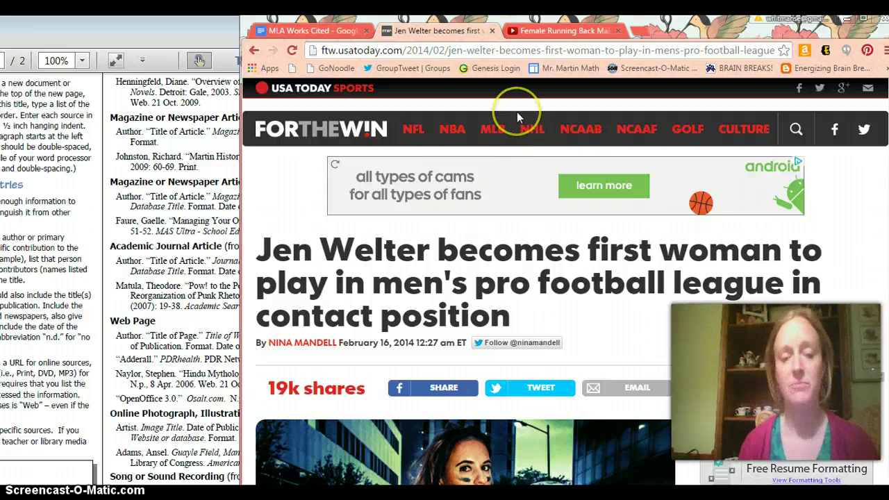
Close the USA Today article and scroll through the MLA citation guide.
left_click(492, 32)
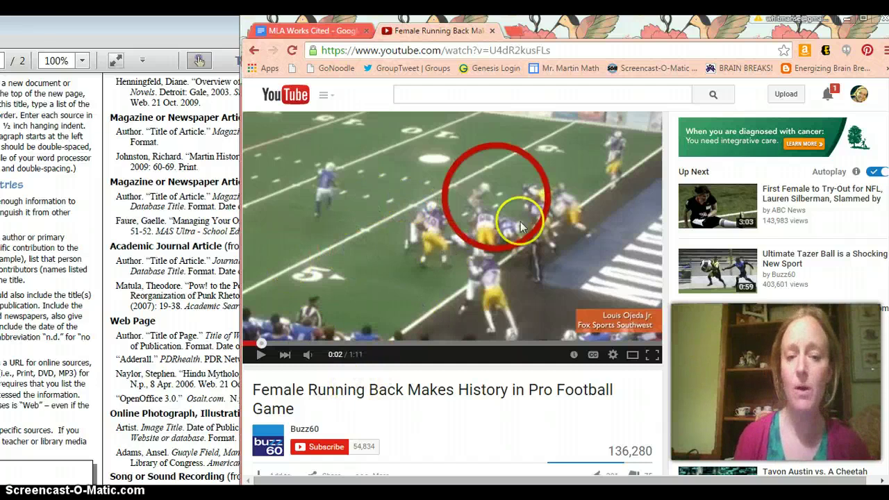
scroll(523, 227, "down", 10)
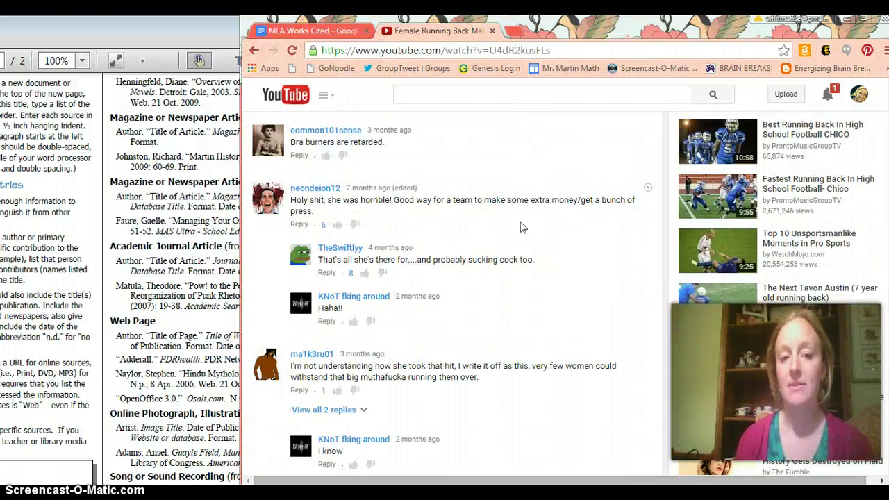
scroll(523, 228, "up", 10)
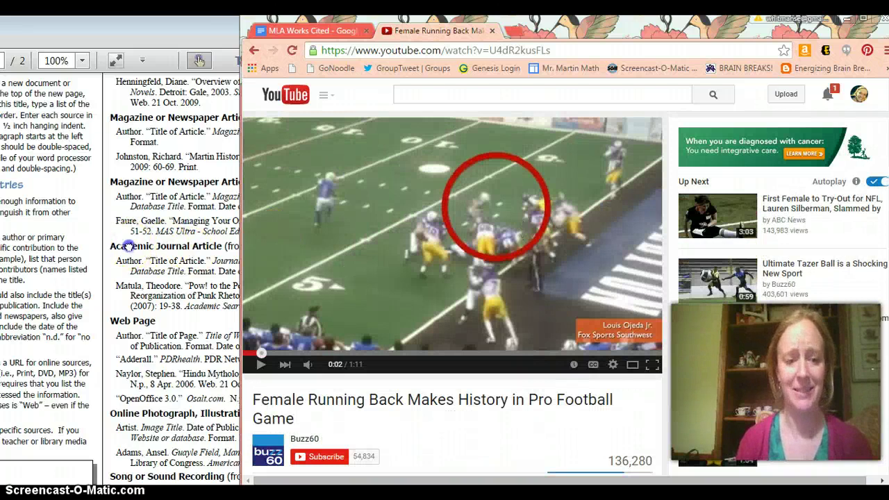
left_click(132, 246)
scroll(195, 268, "down", 2)
scroll(194, 267, "down", 4)
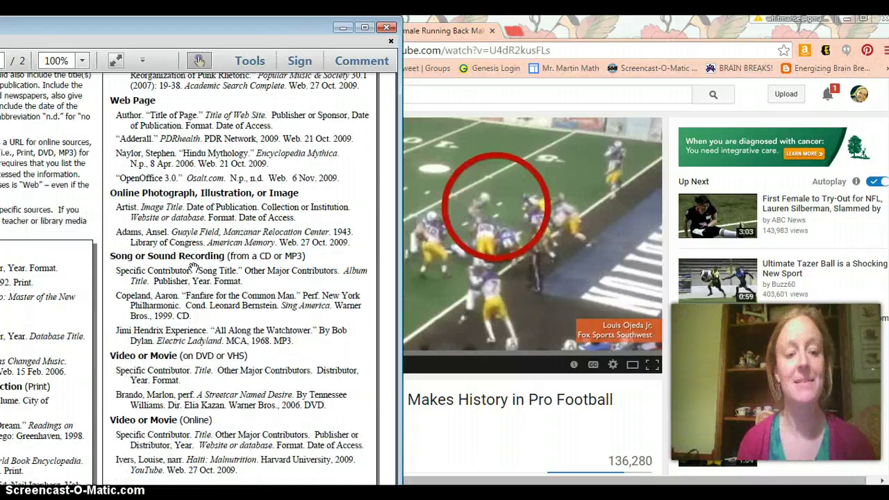
scroll(195, 268, "down", 2)
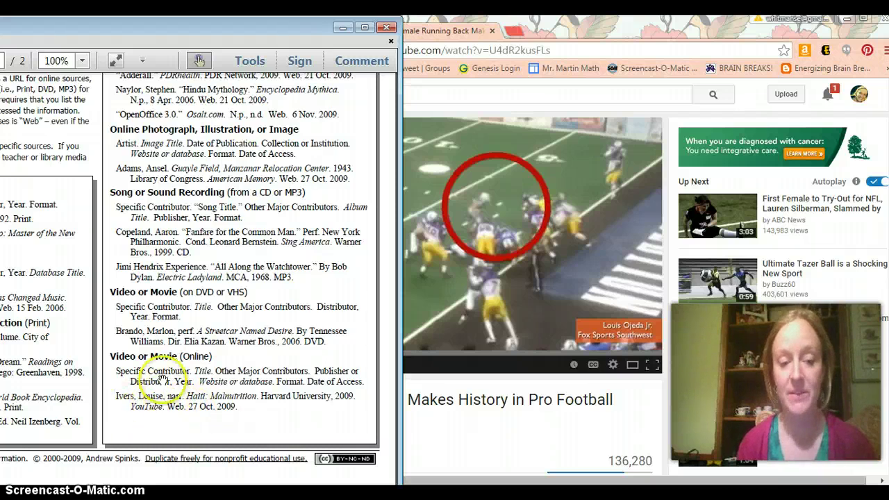
Review the YouTube video page, checking that Buzz60 posted it on Feb 18, 2014.
left_click(537, 430)
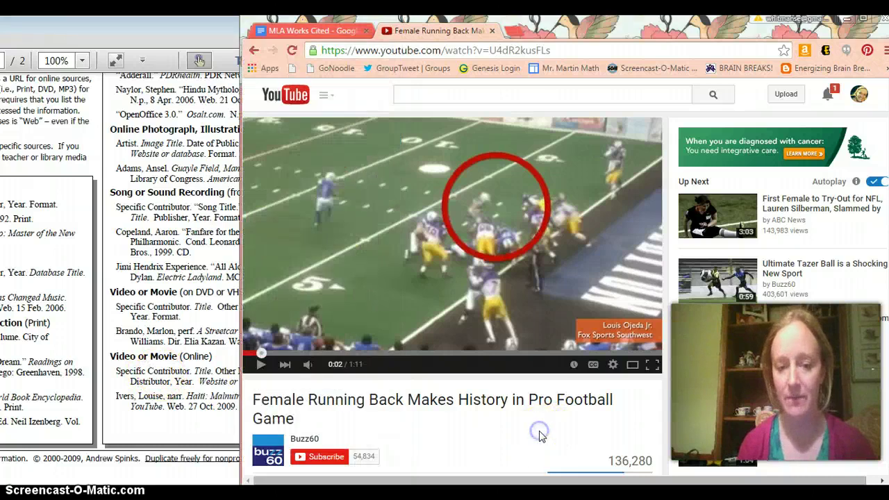
middle_click(389, 392)
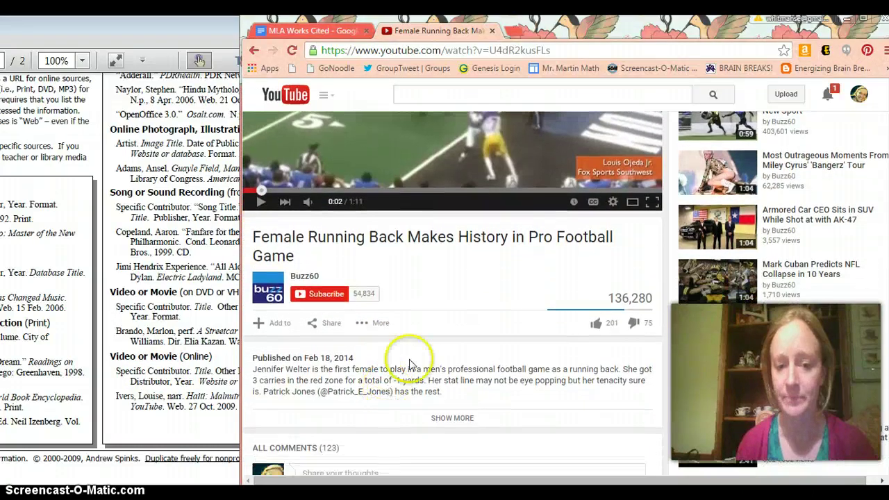
left_click(309, 268)
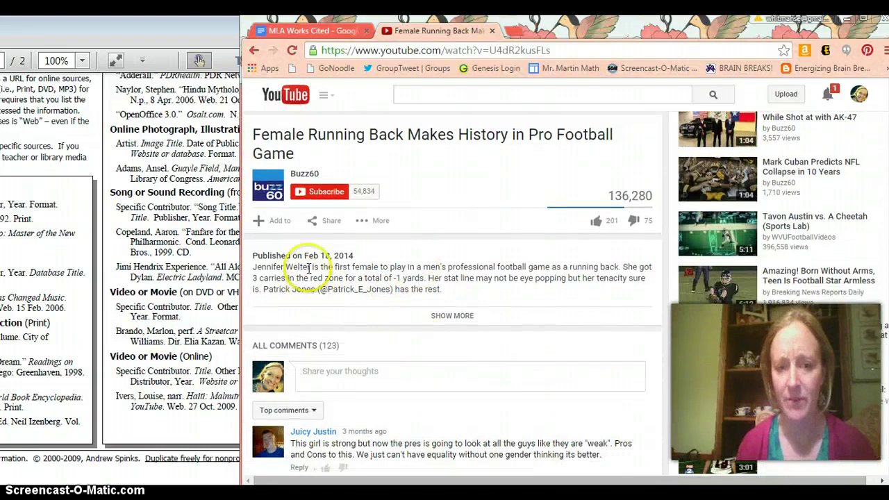
scroll(364, 270, "down", 1)
middle_click(366, 277)
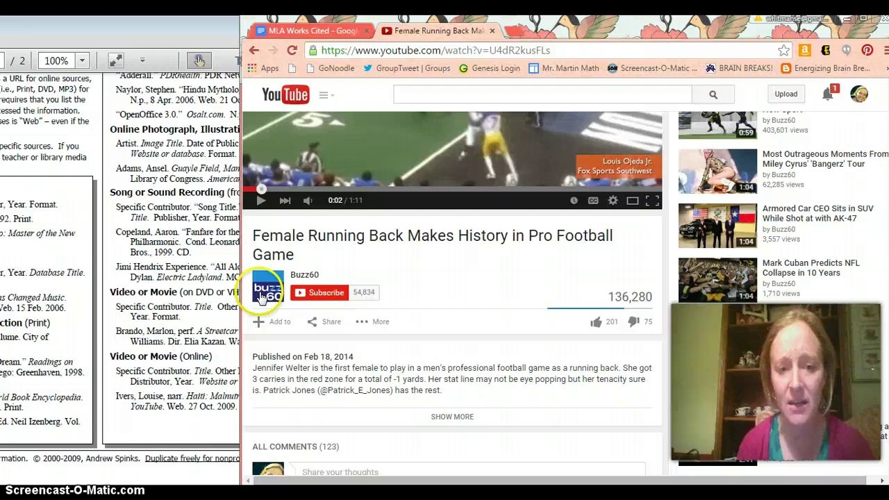
left_click(264, 295)
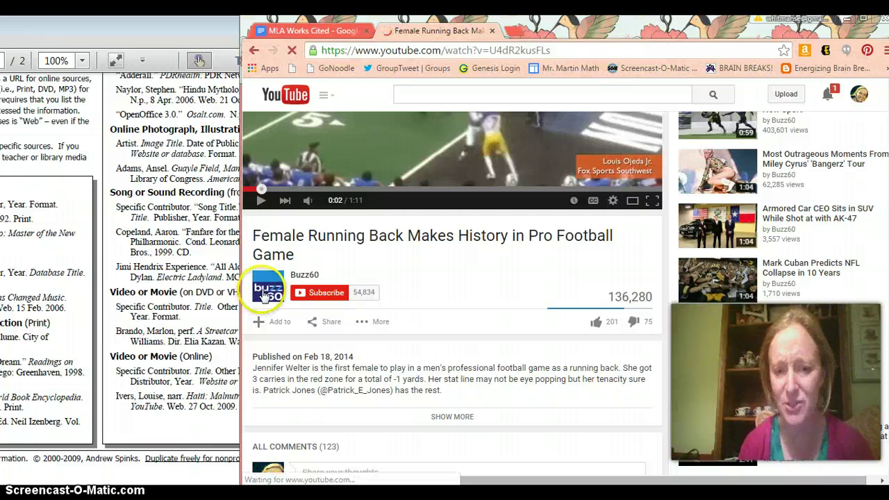
mouse_move(264, 296)
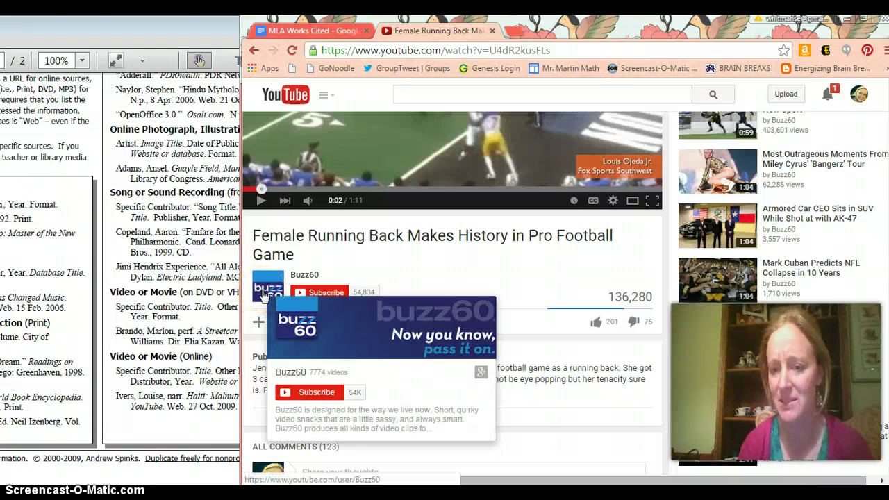
middle_click(482, 292)
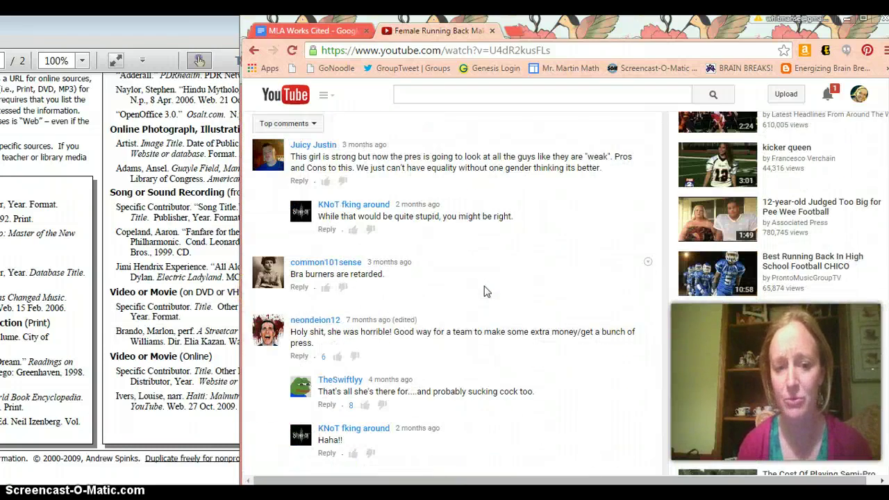
Insert a blank line above the Mandell citation and begin the new 'Buzz60.' entry.
key("Home")
left_click(490, 283)
left_click(295, 29)
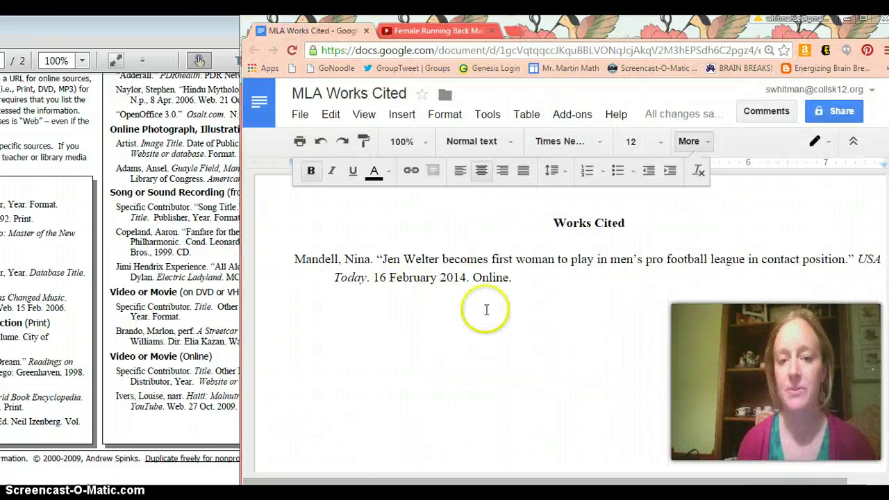
left_click(286, 259)
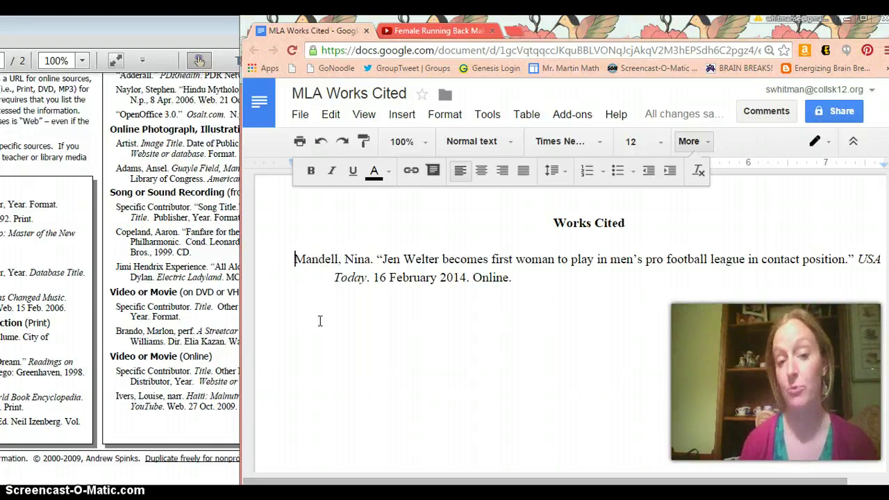
key("Return")
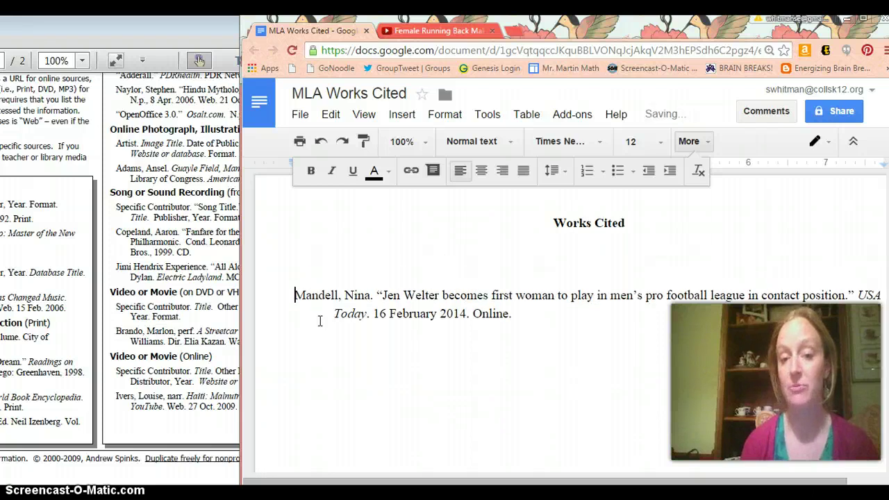
type("Buzz60.")
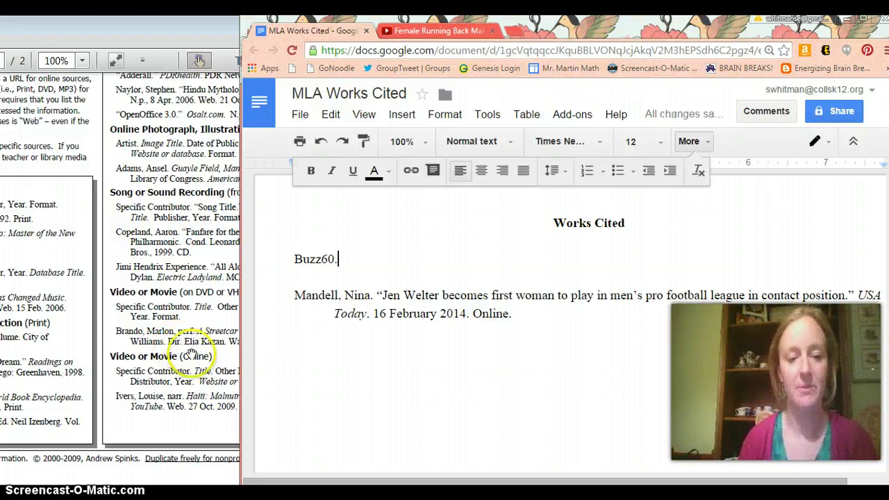
Type the video title 'Female Running Back Makes History in Pro Football Game' after 'Buzz60.'.
left_click(169, 396)
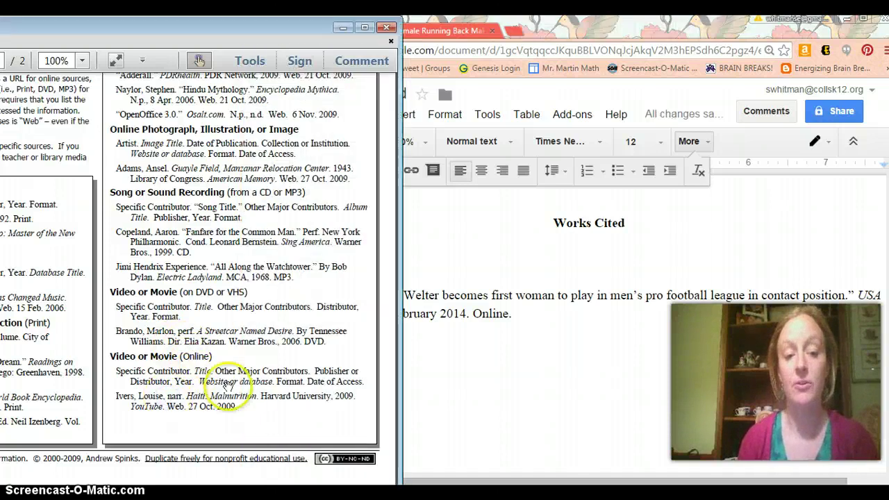
left_click(483, 357)
left_click(414, 29)
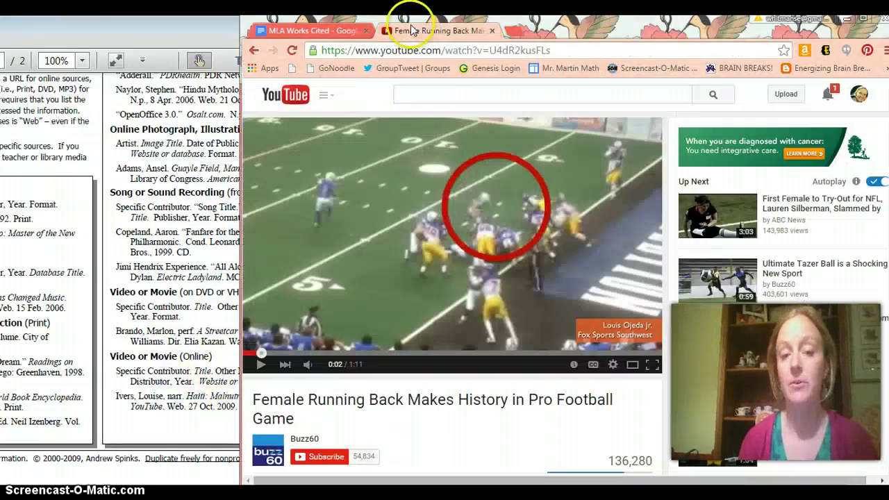
left_click(300, 32)
left_click(177, 298)
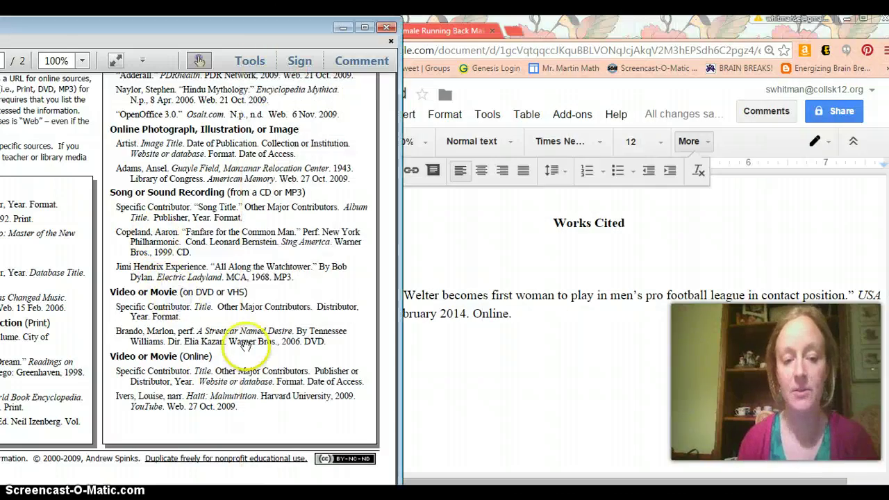
left_click(411, 342)
left_click(373, 272)
type("Female")
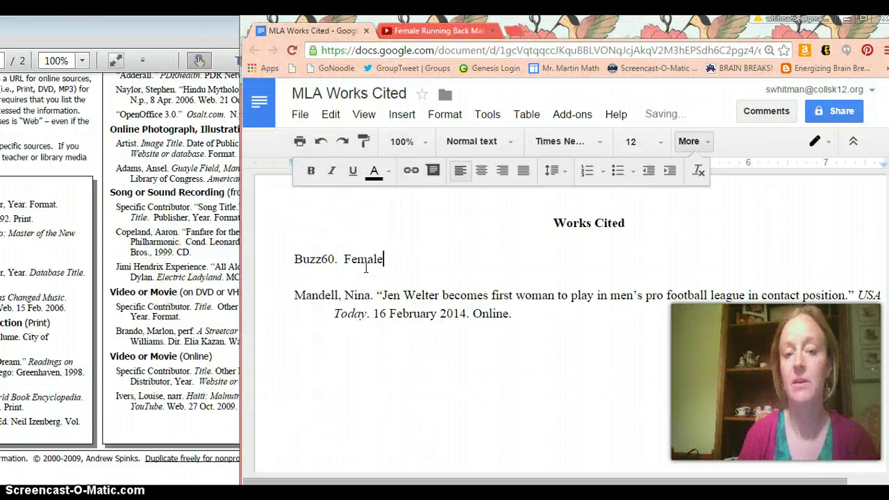
type(" Running Back Makes")
left_click(437, 31)
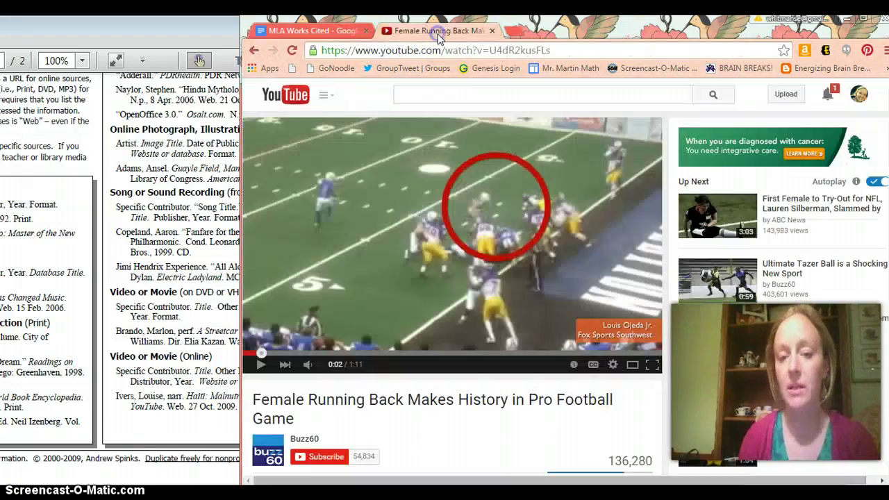
left_click(280, 31)
type("His")
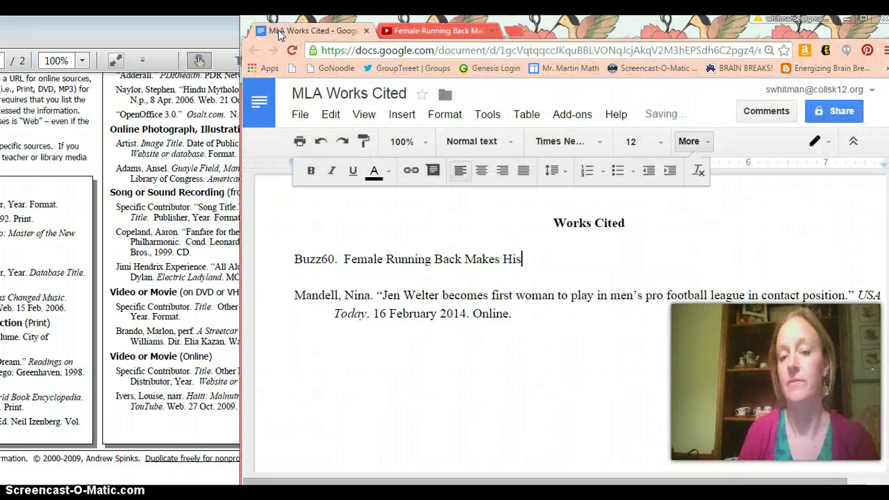
type("tory in Pro Football Game.")
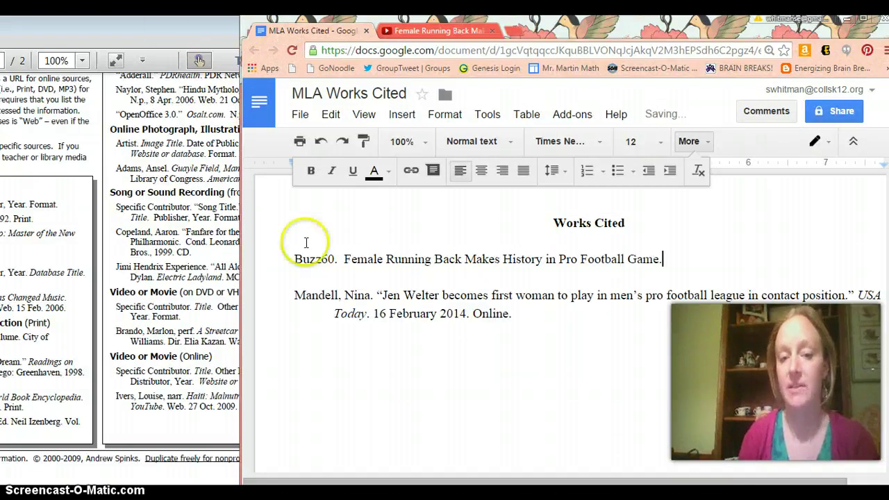
Italicize the video title and add 'Buzz60.' after it as the publisher.
left_click_drag(344, 259, 659, 261)
key("ctrl+i")
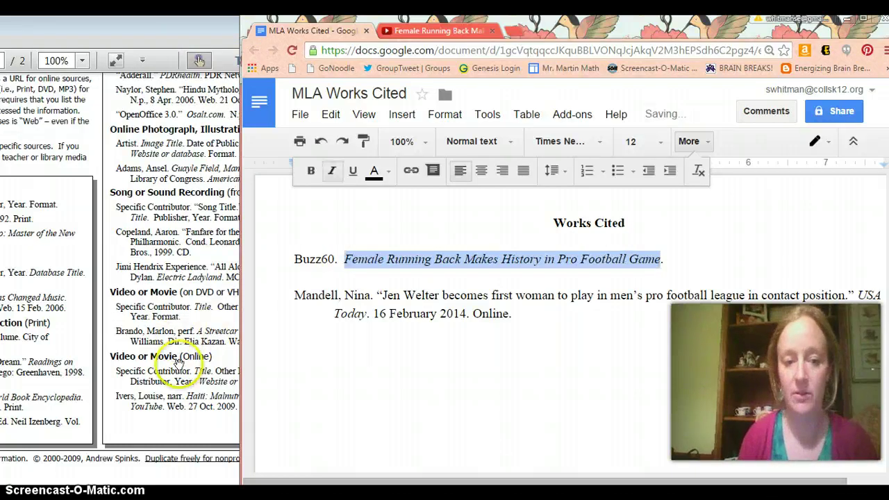
left_click(209, 364)
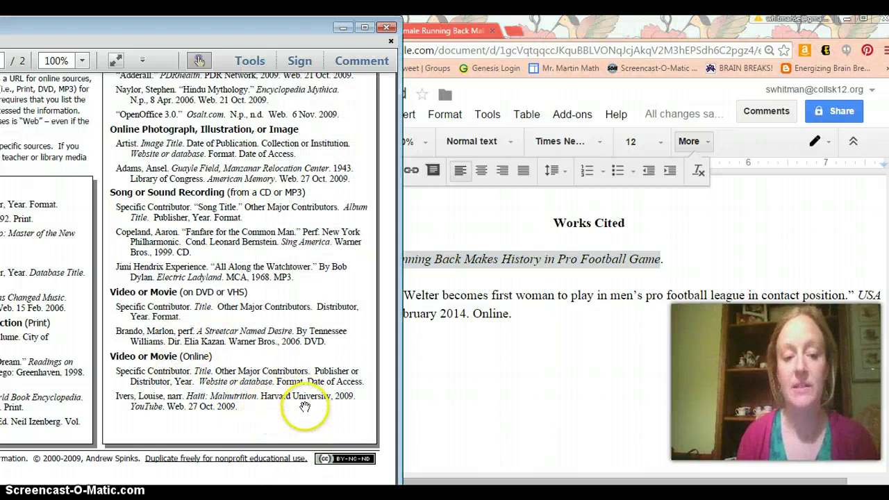
left_click(664, 261)
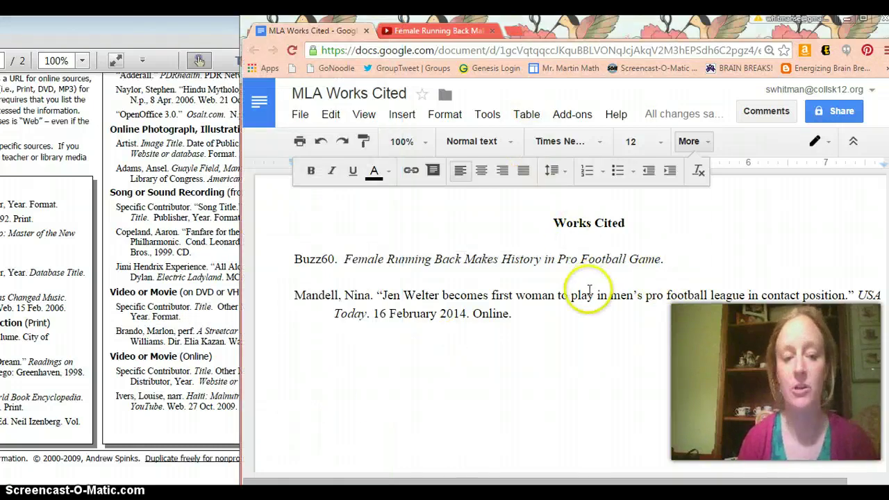
left_click(197, 372)
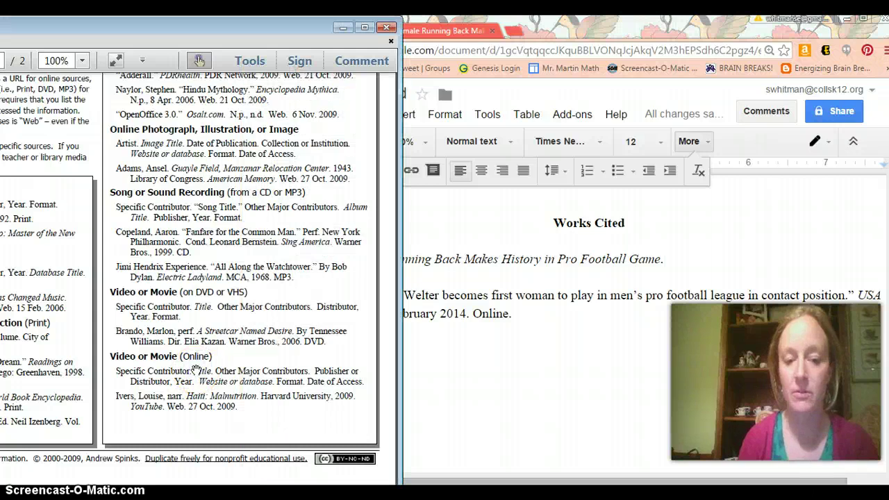
left_click(682, 262)
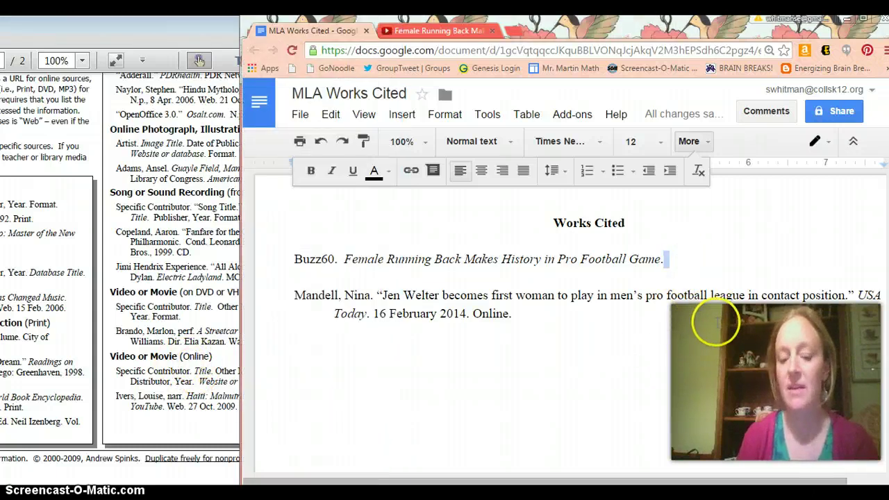
type("Buzz60")
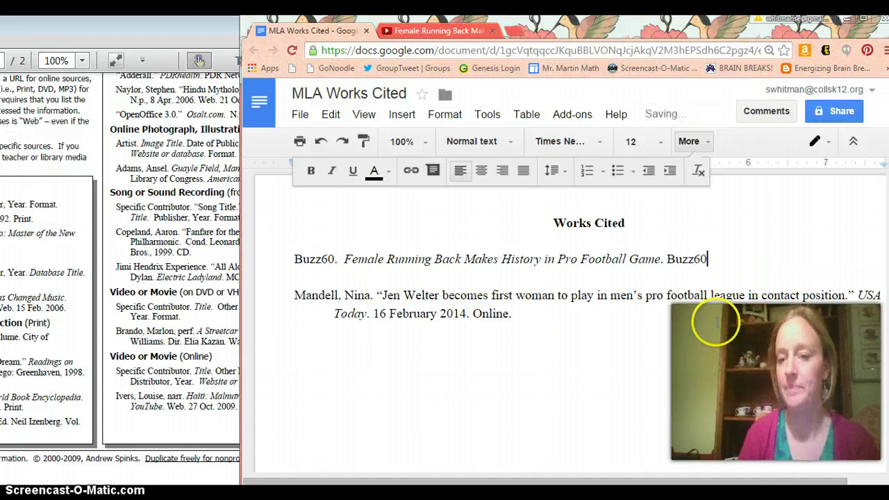
type(".")
Scroll and pan the citation guide to page 2's Video or Movie (Online) example, then return to Docs.
left_click(160, 344)
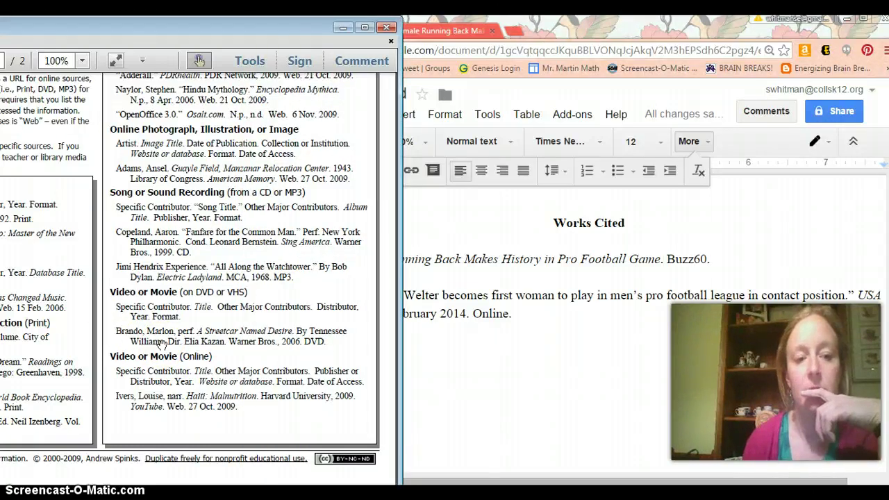
scroll(123, 327, "up", 2)
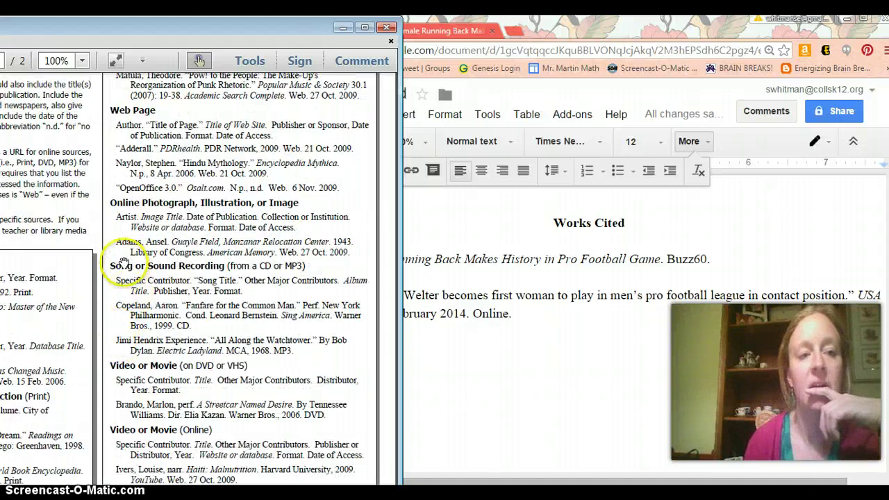
scroll(205, 197, "left", 2)
scroll(314, 237, "up", 1)
scroll(315, 237, "down", 1)
left_click_drag(182, 28, 344, 26)
left_click_drag(176, 202, 179, 129)
scroll(179, 173, "down", 1)
scroll(195, 331, "up", 1)
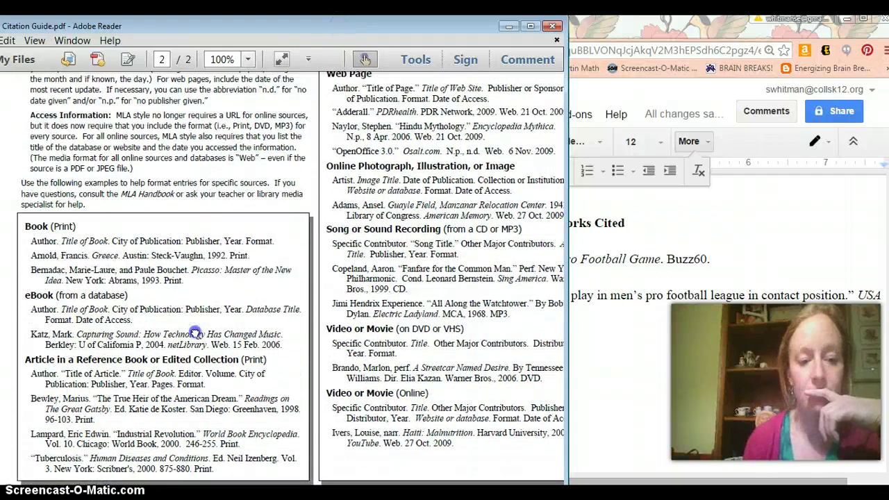
scroll(201, 403, "up", 8)
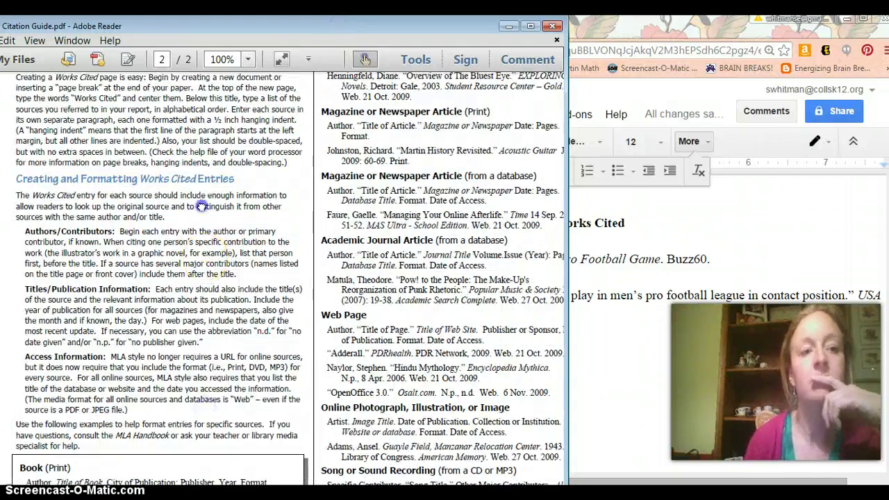
scroll(202, 239, "up", 6)
scroll(199, 371, "down", 8)
scroll(200, 211, "down", 8)
scroll(228, 243, "up", 1)
scroll(227, 244, "up", 10)
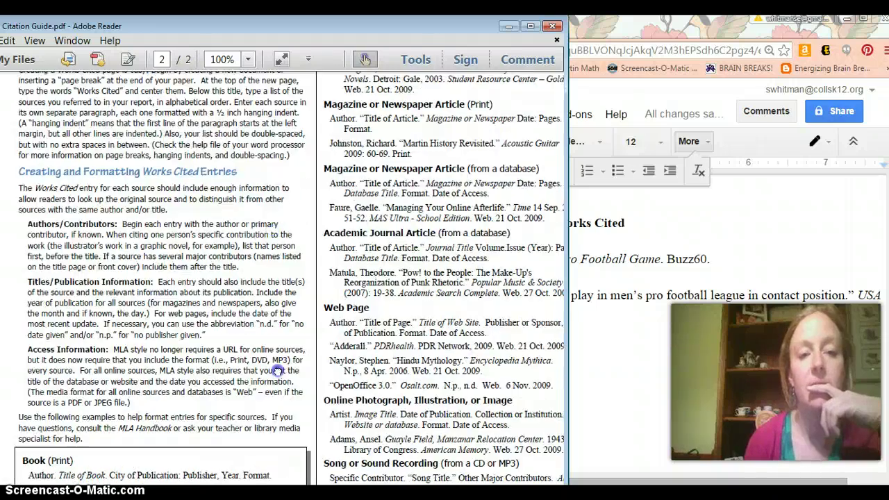
scroll(277, 374, "up", 5)
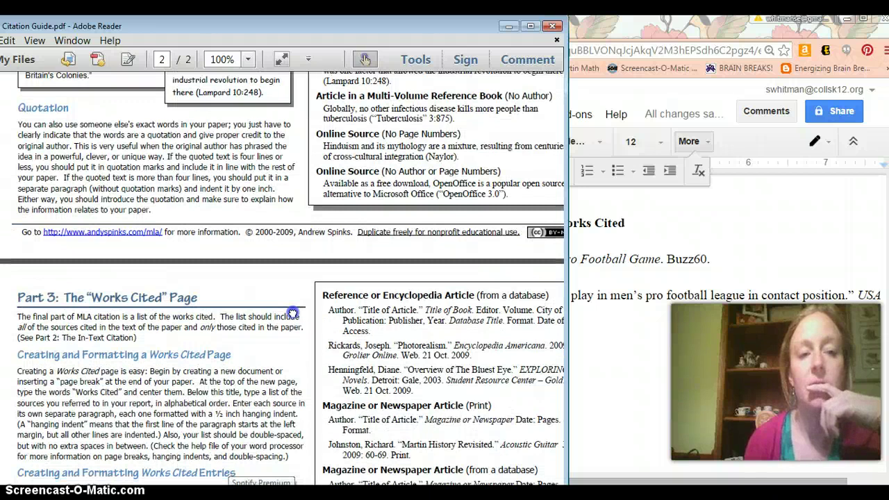
scroll(291, 321, "up", 2)
scroll(276, 222, "up", 1)
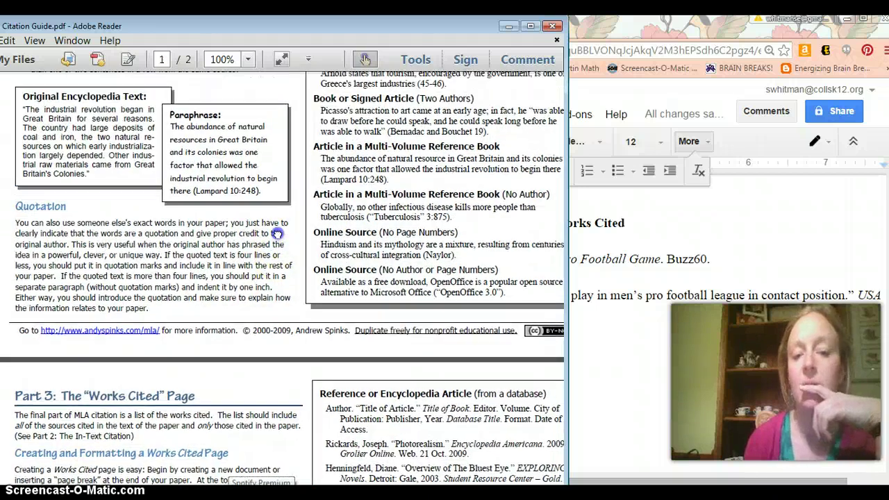
left_click_drag(277, 234, 234, 226)
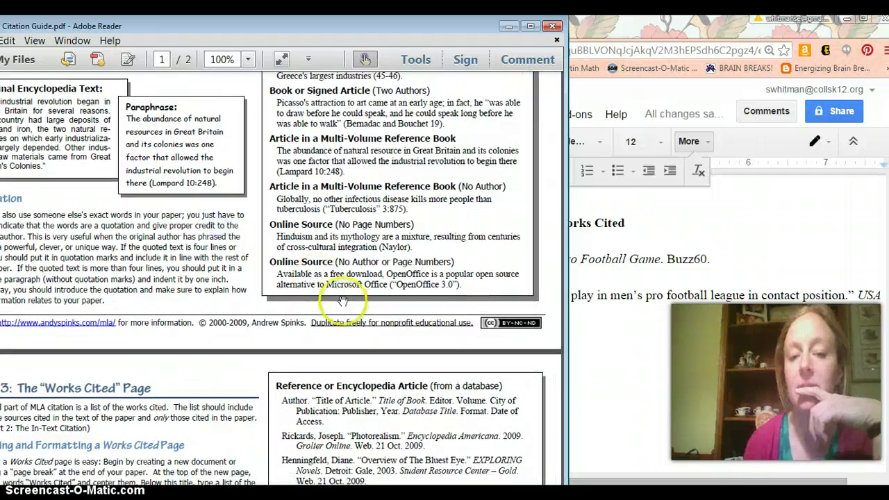
left_click_drag(355, 199, 355, 349)
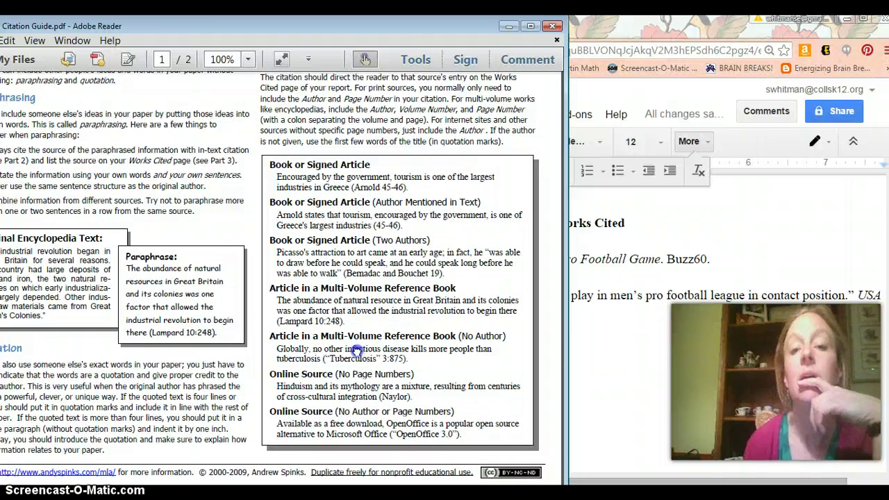
left_click_drag(356, 349, 398, 484)
scroll(425, 222, "down", 15)
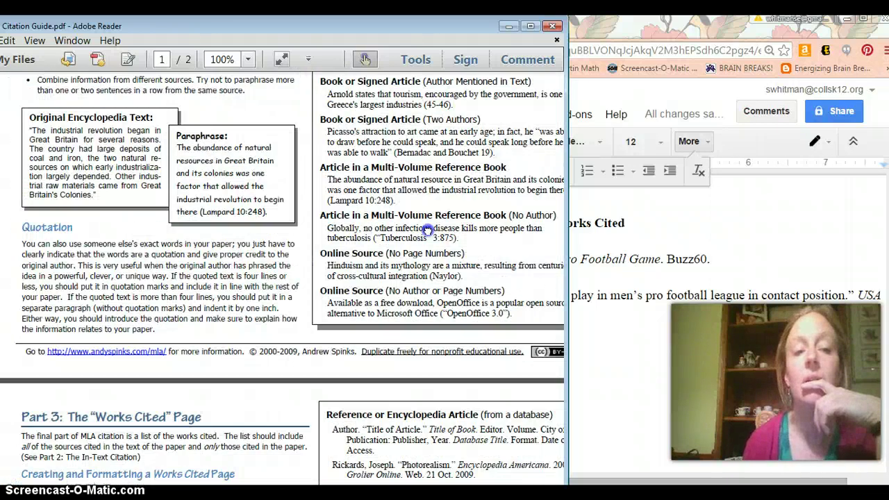
scroll(352, 201, "down", 3)
scroll(358, 202, "down", 6)
left_click_drag(363, 254, 360, 154)
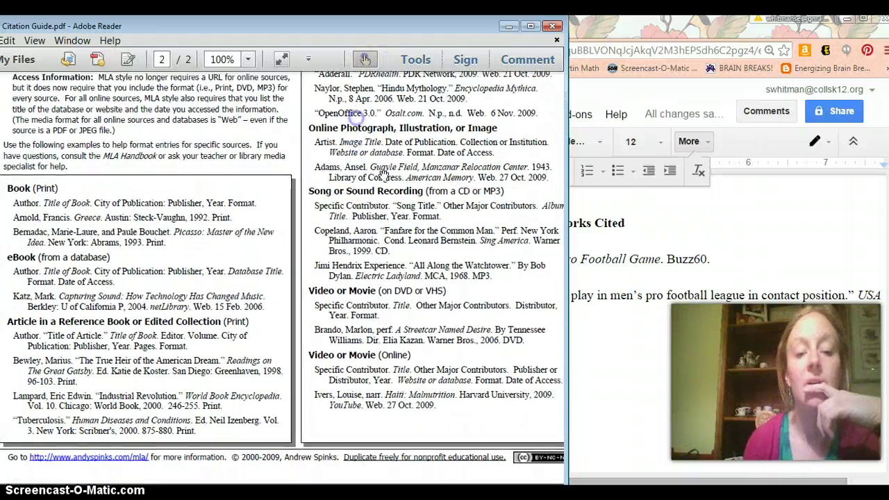
left_click_drag(411, 248, 313, 232)
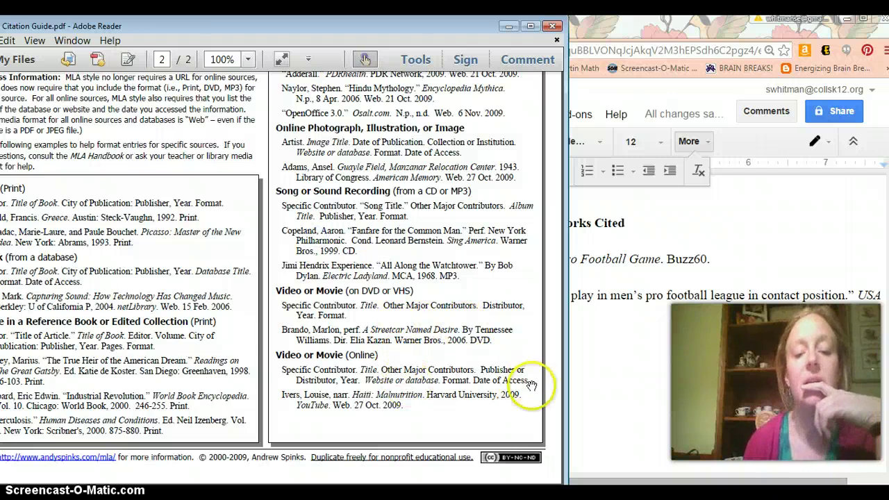
left_click(608, 380)
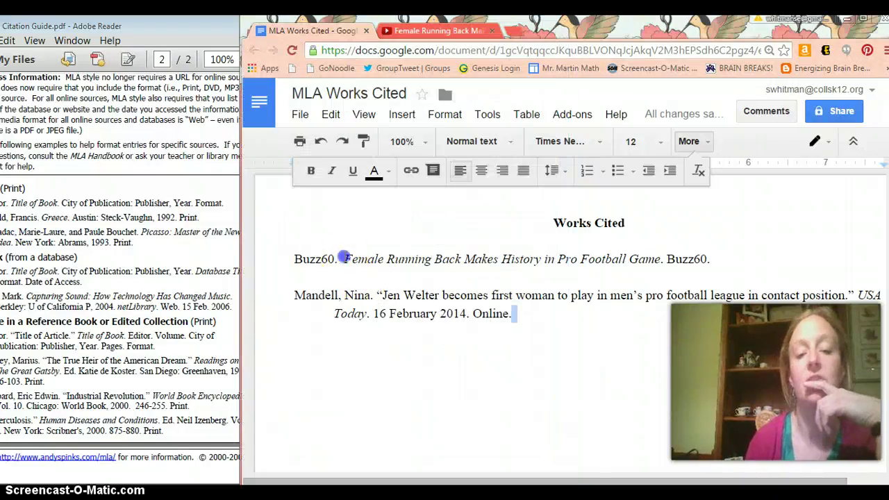
Delete the stray 'Buzz60.' from the start of the video citation.
left_click_drag(344, 258, 301, 253)
key("BackSpace")
key("BackSpace")
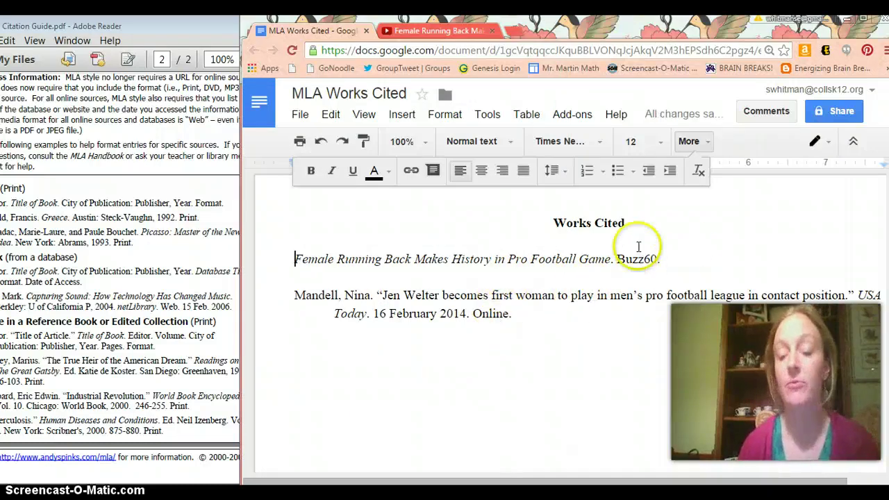
left_click(189, 221)
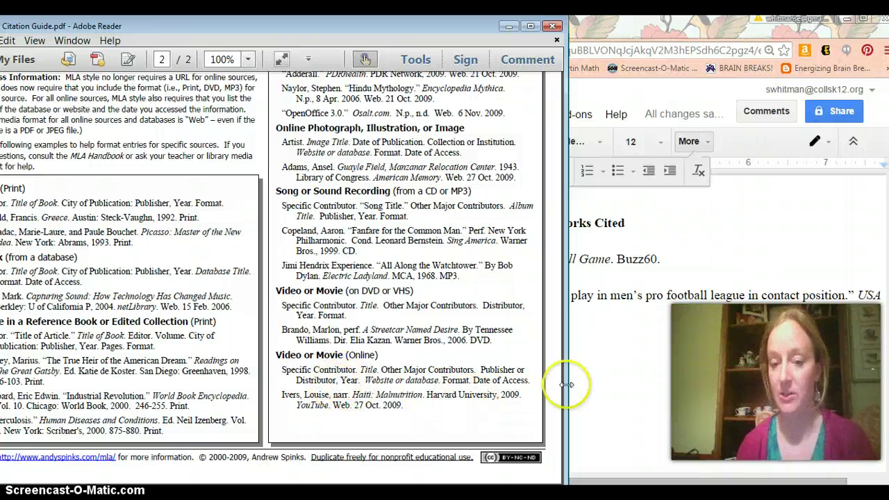
left_click(639, 359)
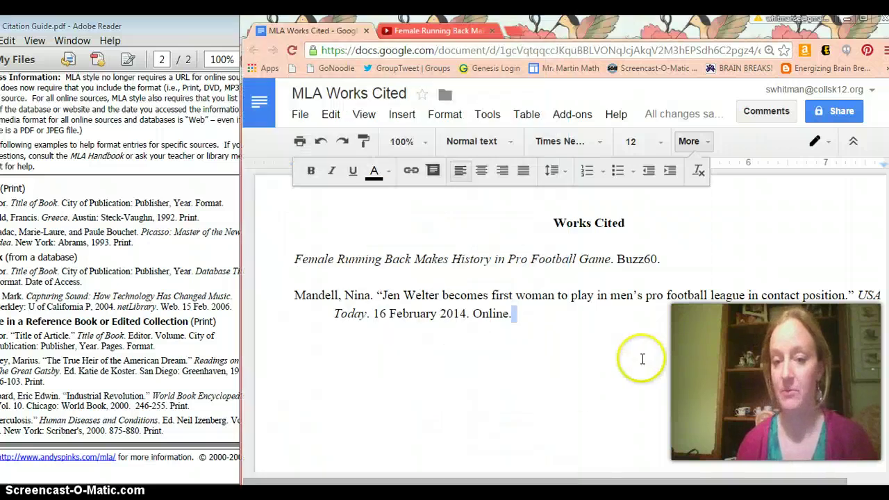
left_click(679, 257)
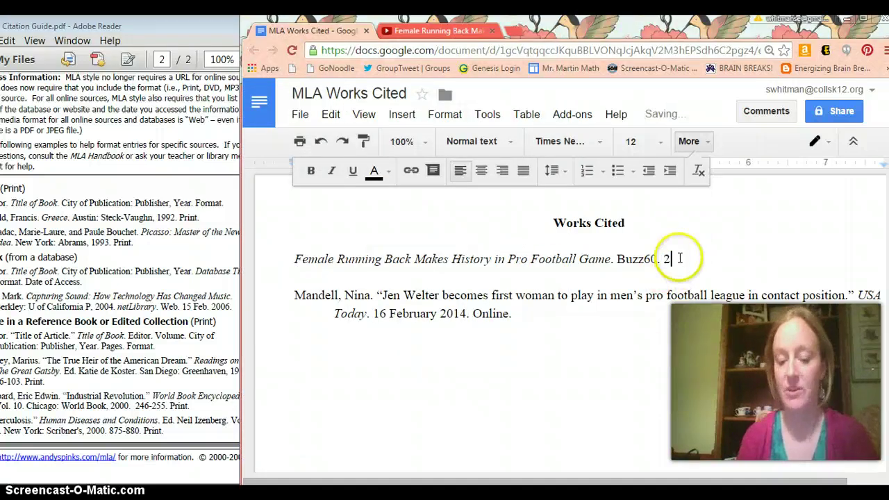
left_click(143, 313)
left_click_drag(177, 273, 139, 280)
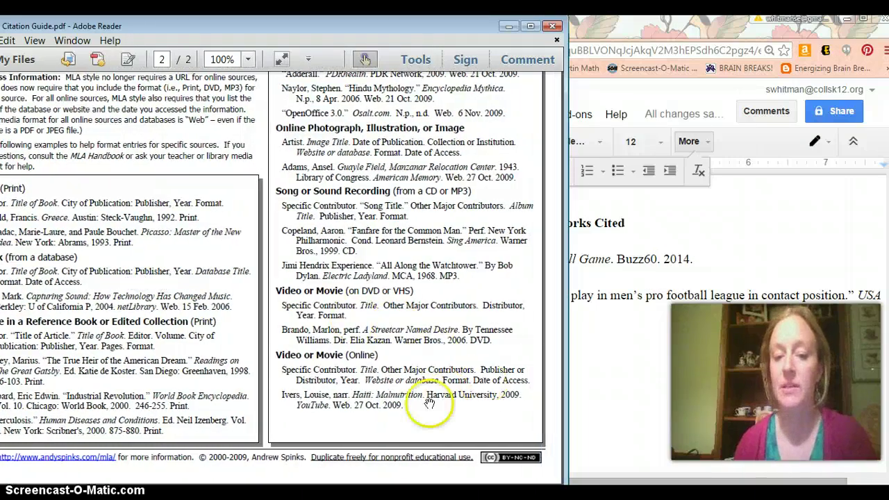
left_click(734, 383)
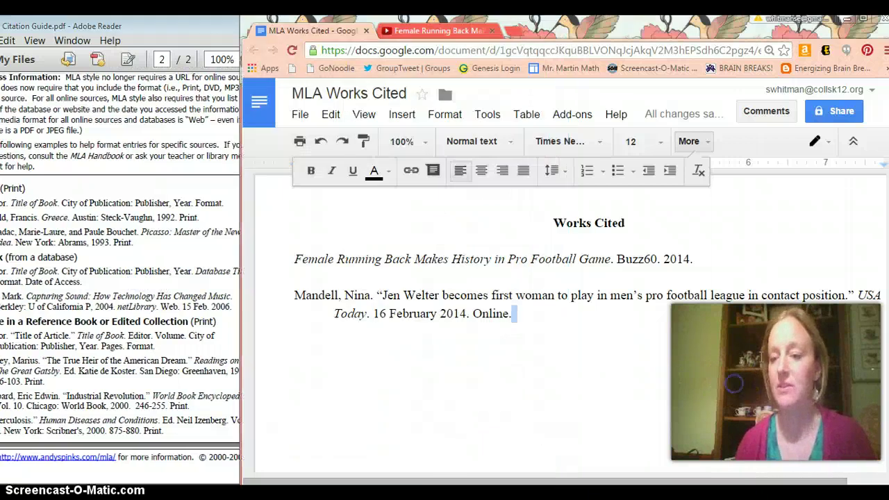
left_click(729, 260)
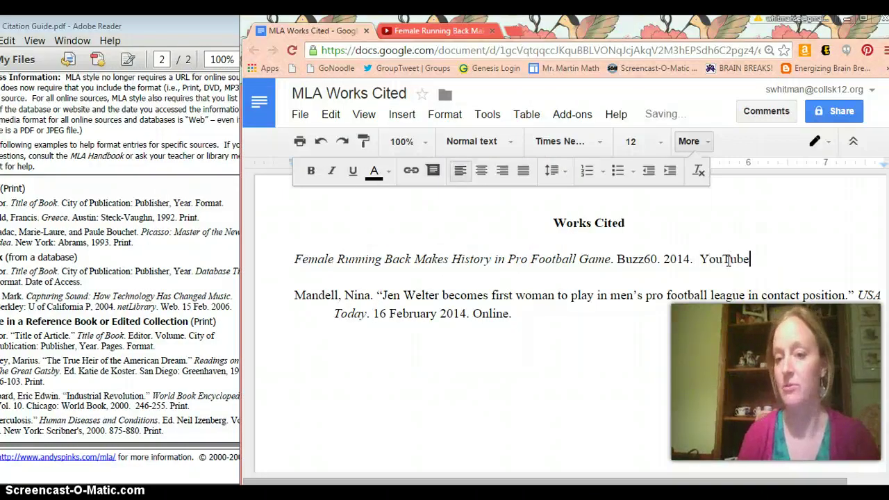
Add an italicized 'YouTube.' to the citation, followed by 'Web.' and the start of the access date '19 April'.
type("YouTube.")
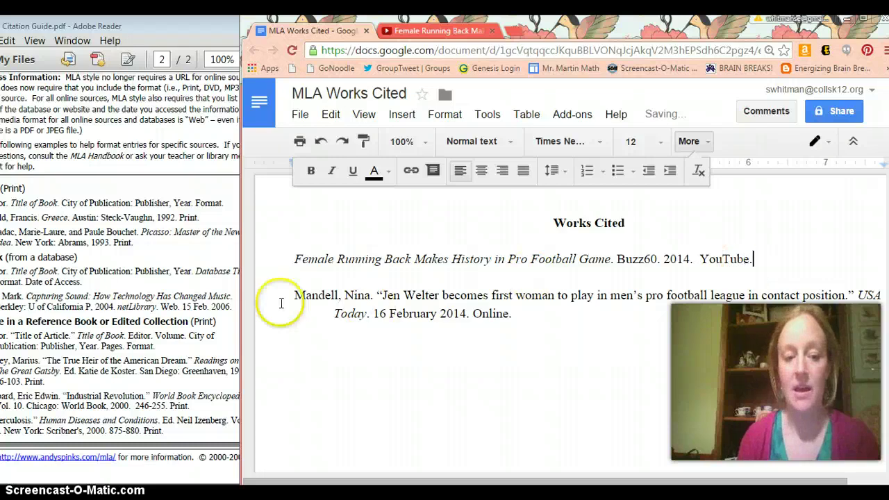
left_click(182, 321)
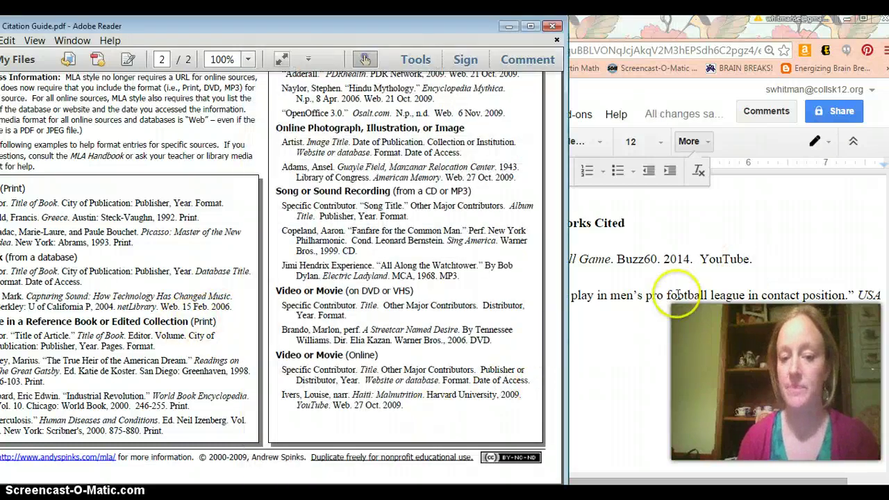
left_click(692, 254)
left_click_drag(750, 259, 702, 259)
key("ctrl+i")
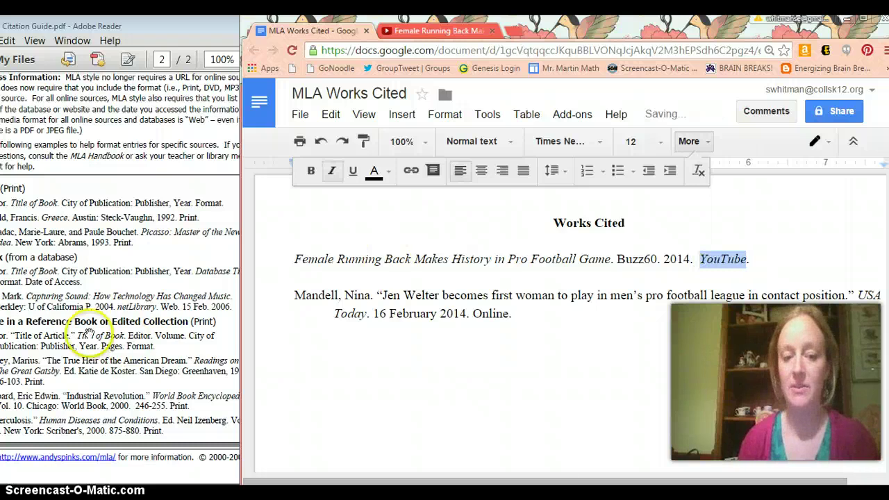
left_click(105, 338)
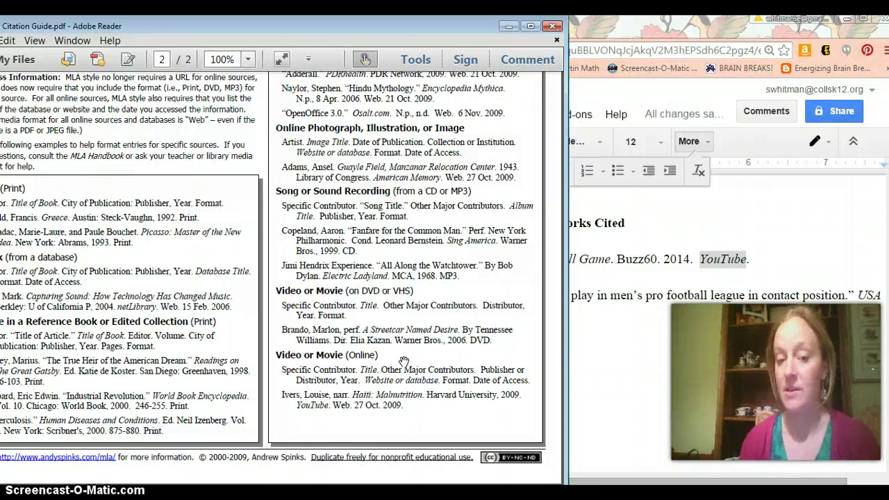
left_click(774, 269)
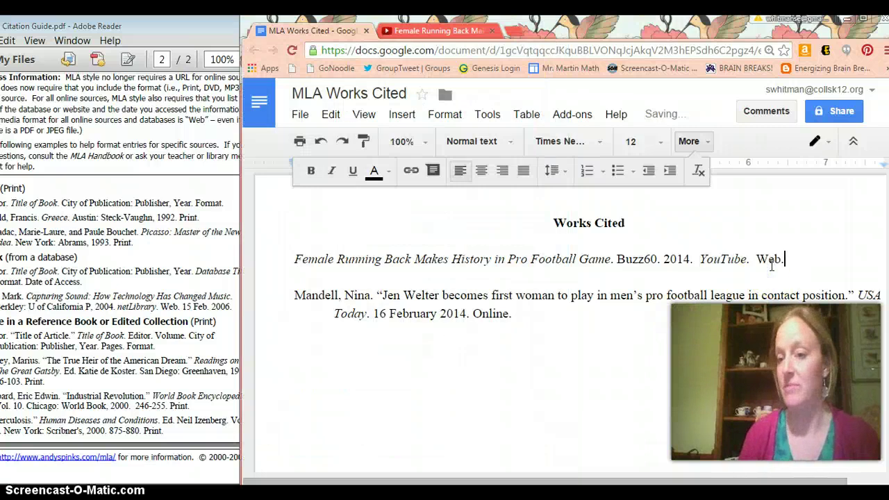
type("Web.  ")
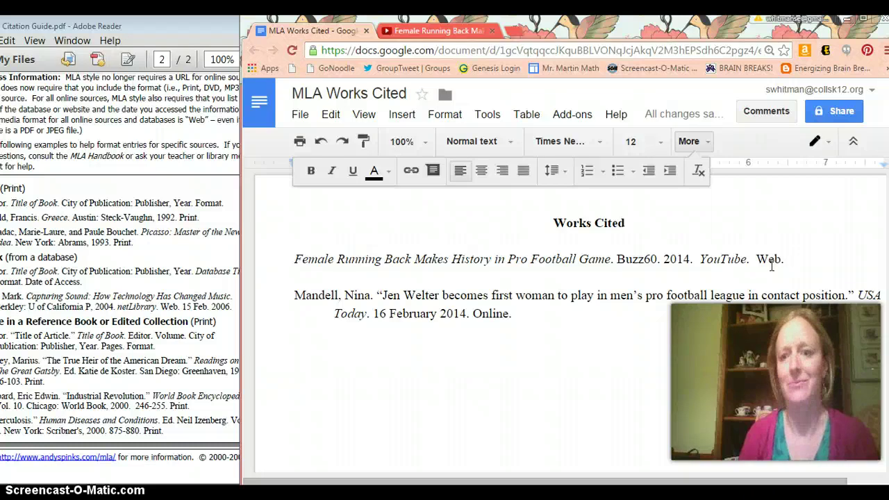
type("19 April 2015.")
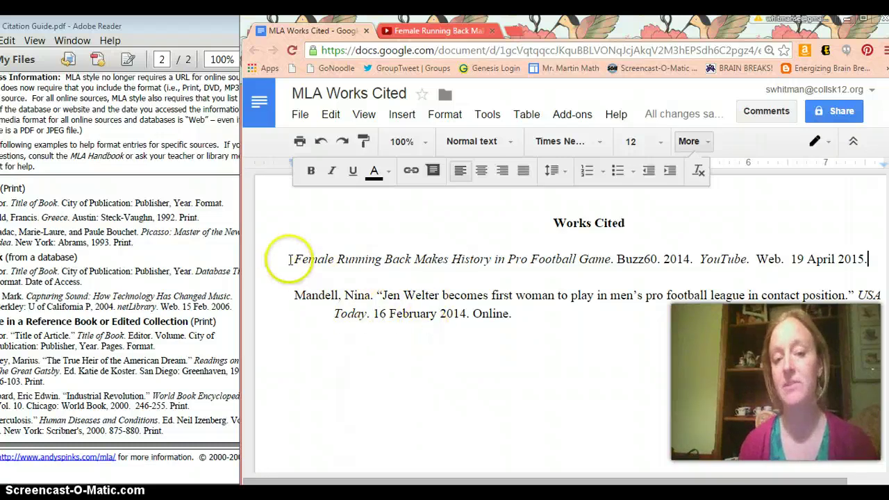
Select each Works Cited citation in turn to check both finished entries.
left_click_drag(284, 258, 878, 258)
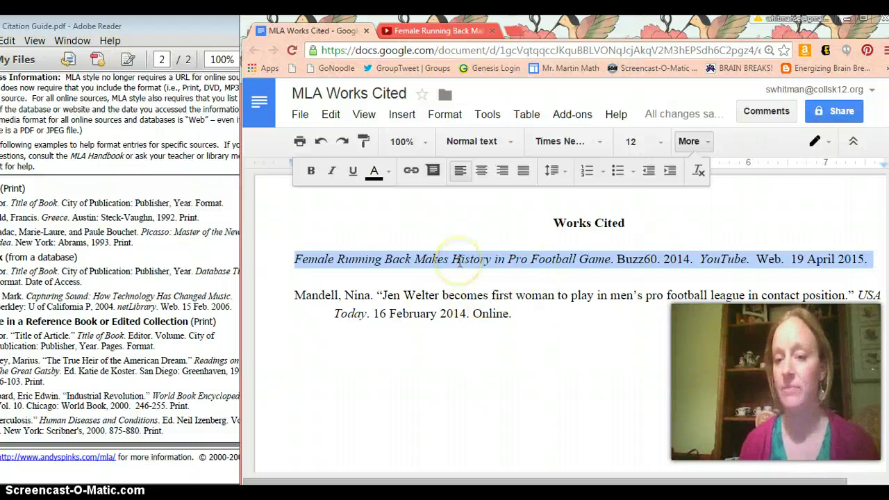
left_click(425, 259)
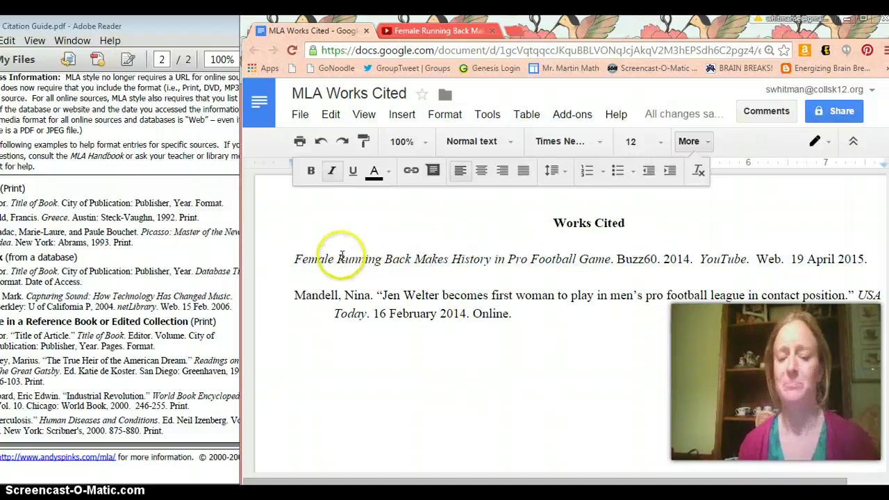
left_click_drag(536, 313, 297, 294)
left_click(514, 313)
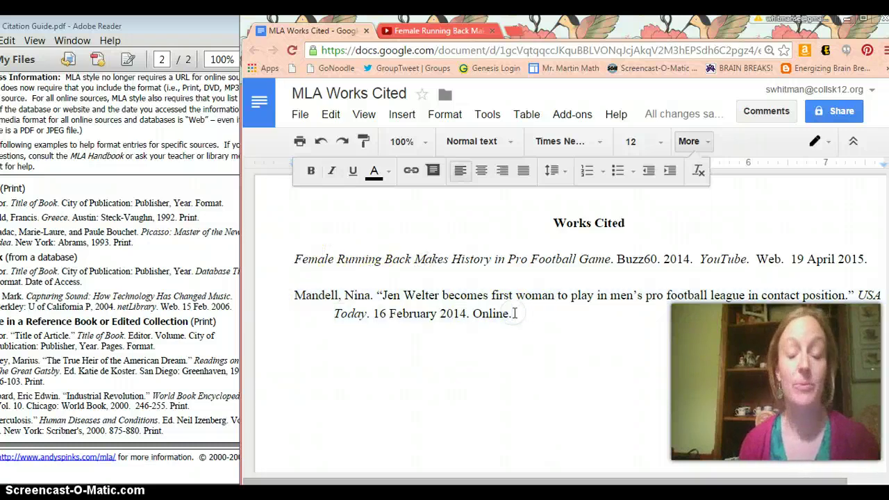
left_click(515, 314)
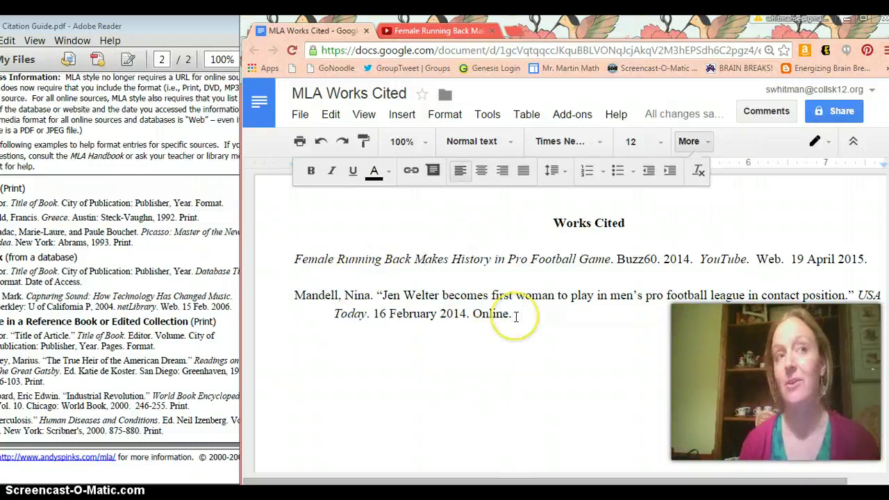